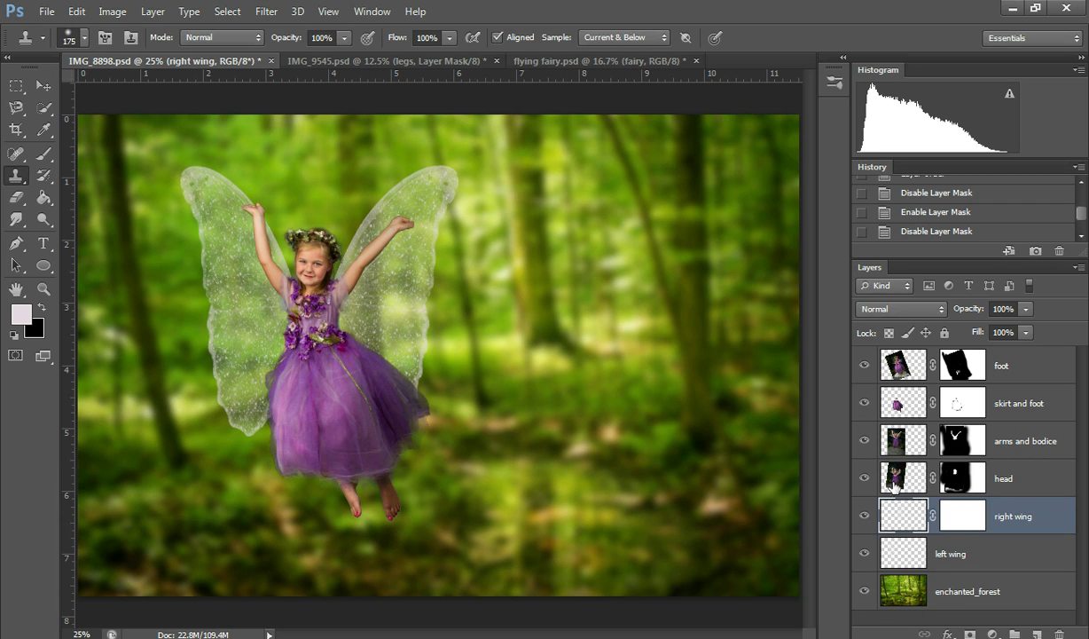
# Hide the foot and skirt and foot layers, disable the head layer's mask, and compare its photo with the arms and bodice layer
pyautogui.moveTo(864, 440); pyautogui.dragTo(864, 364)
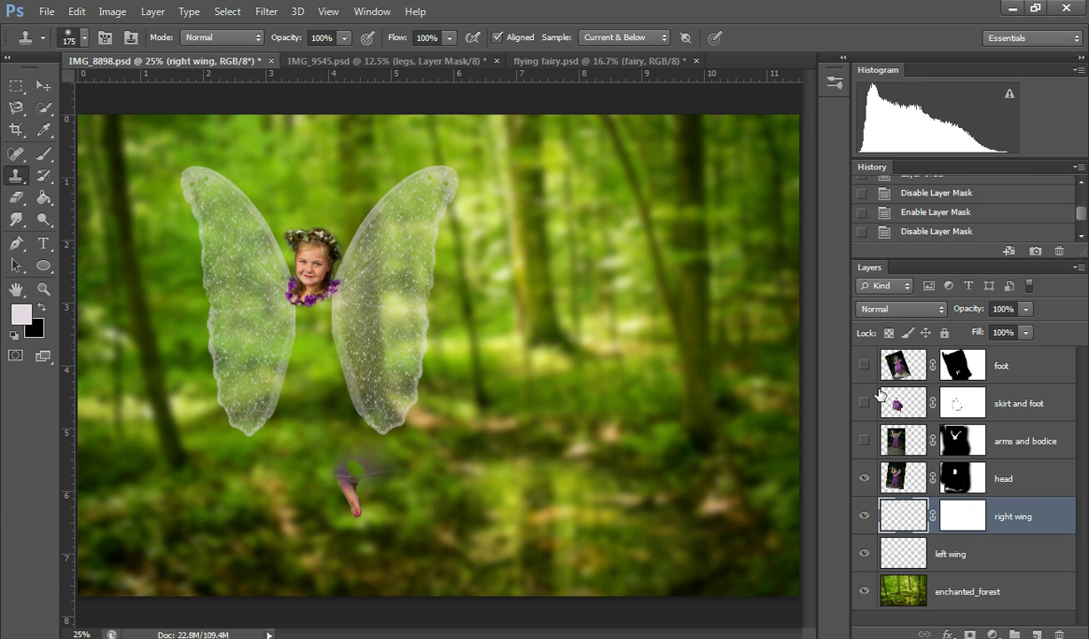
pyautogui.keyDown('shift'); pyautogui.click(968, 492); pyautogui.keyUp('shift')
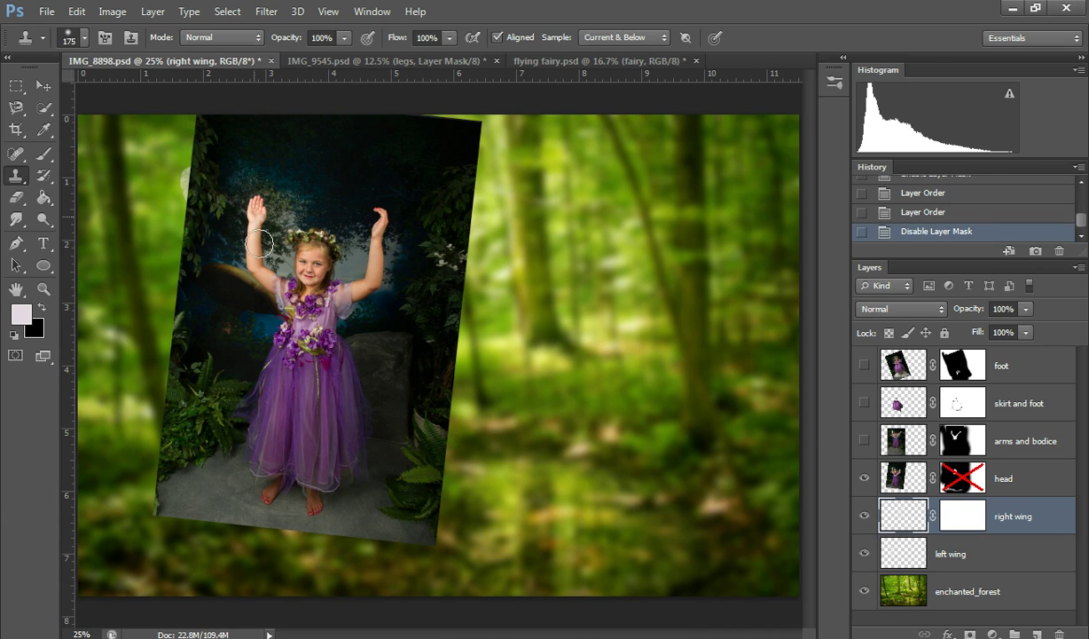
pyautogui.click(866, 441)
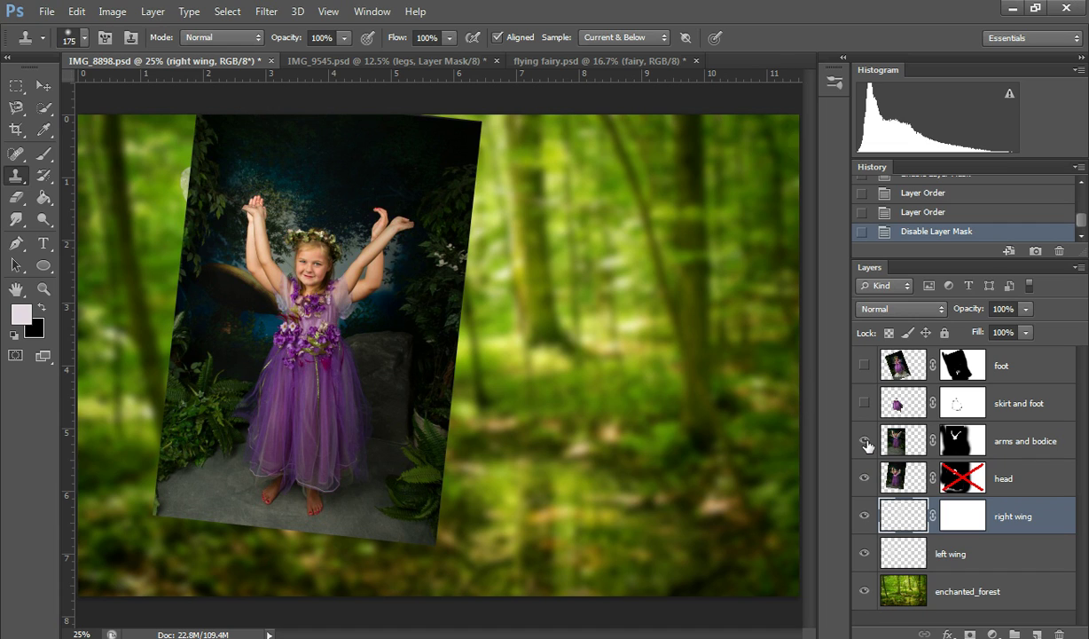
# View the arms and bodice photo unmasked with the head hidden, and restore both layers' masks and the head's visibility
pyautogui.click(867, 478)
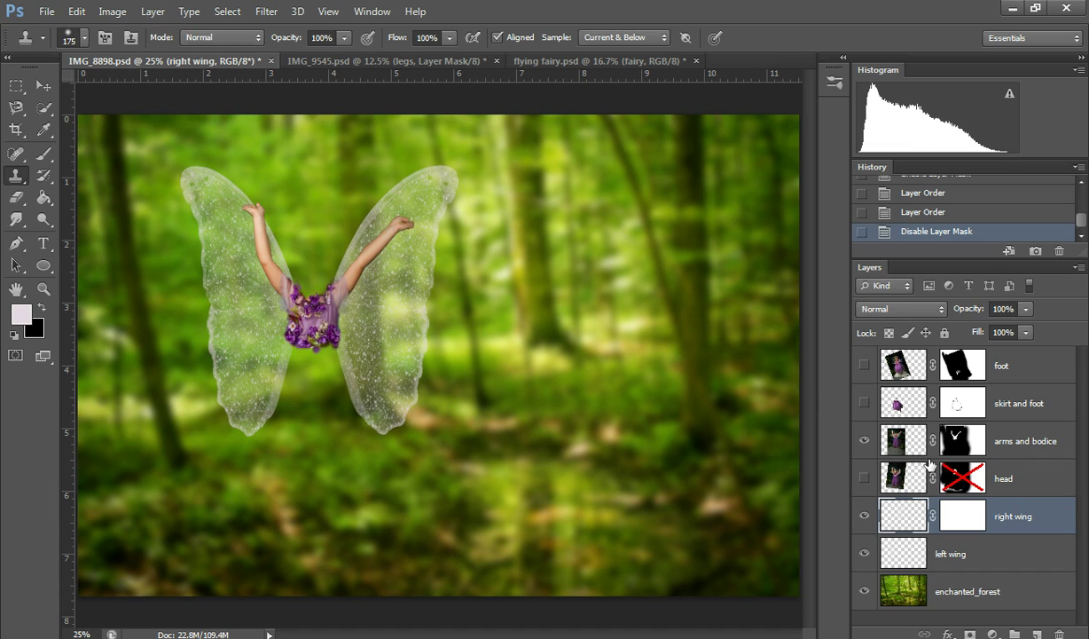
pyautogui.keyDown('shift'); pyautogui.click(954, 440); pyautogui.keyUp('shift')
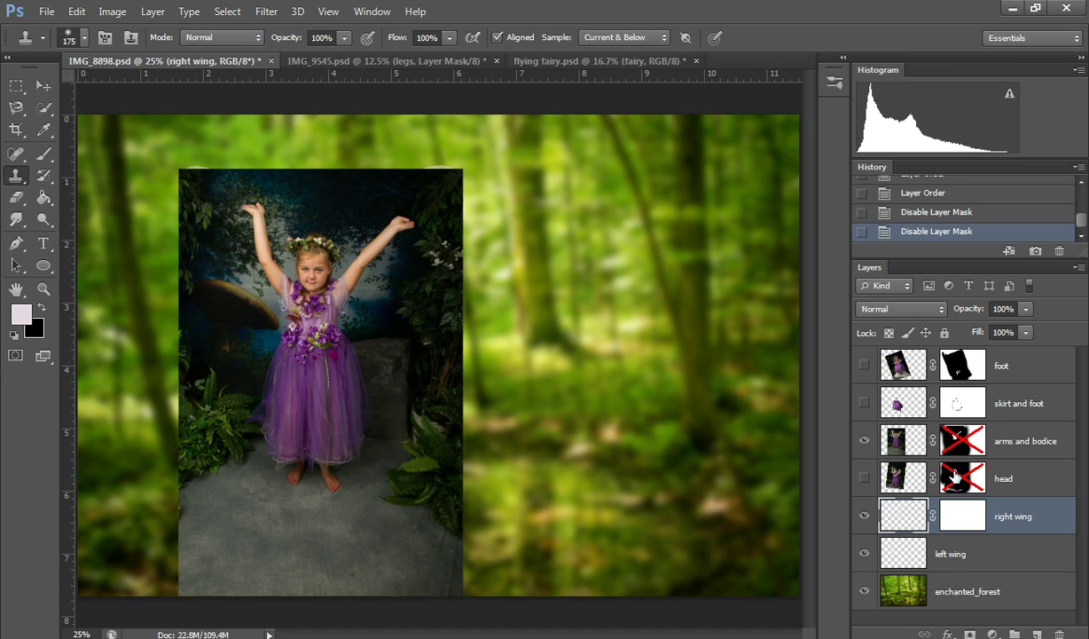
pyautogui.keyDown('shift'); pyautogui.click(956, 480); pyautogui.keyUp('shift')
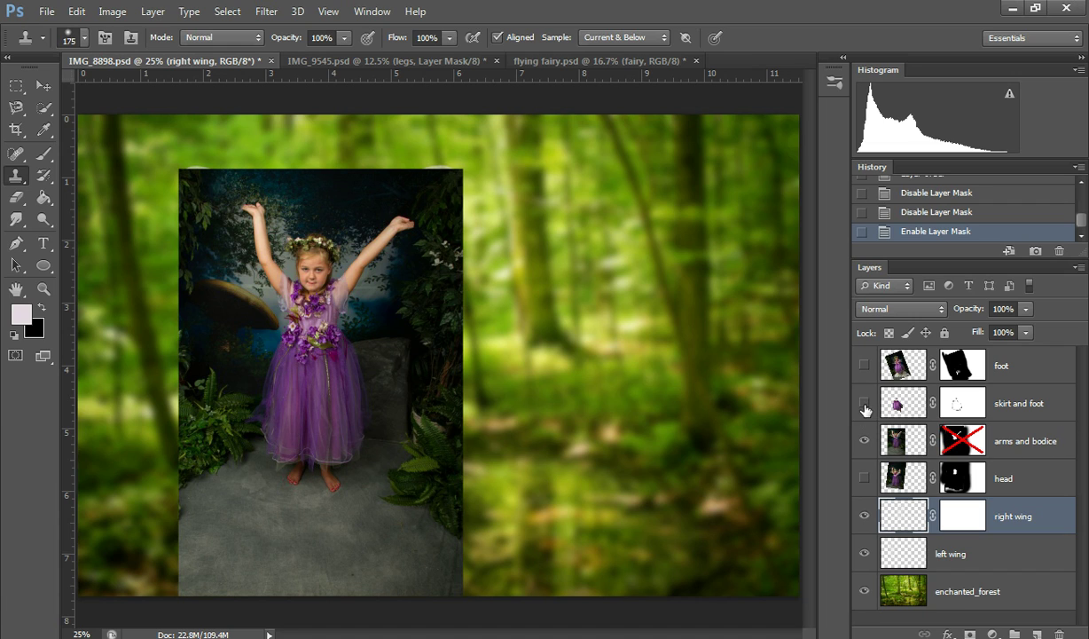
pyautogui.keyDown('shift'); pyautogui.click(948, 437); pyautogui.keyUp('shift')
pyautogui.click(865, 478)
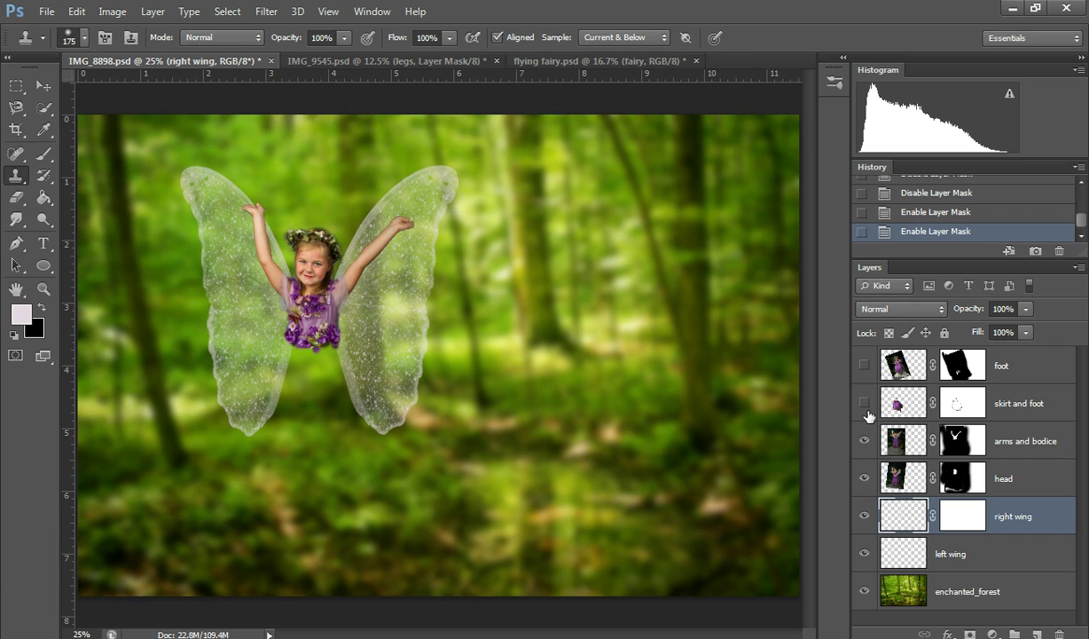
# Show the skirt and foot and the foot layers, and view the foot layer's full photo by temporarily disabling its mask
pyautogui.click(865, 403)
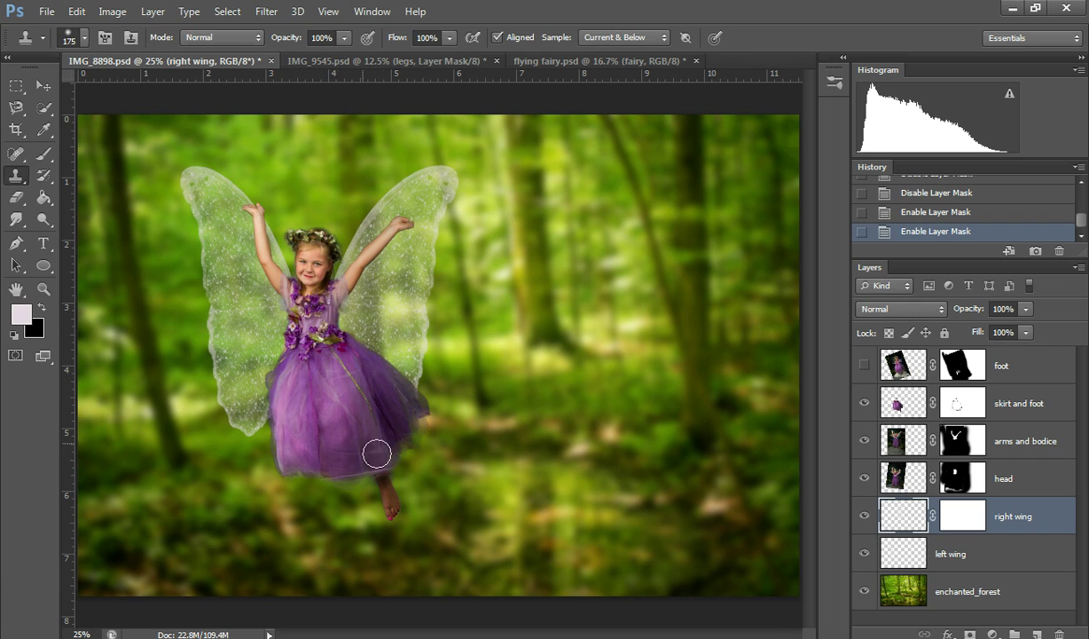
pyautogui.click(865, 365)
pyautogui.keyDown('shift'); pyautogui.click(960, 366); pyautogui.keyUp('shift')
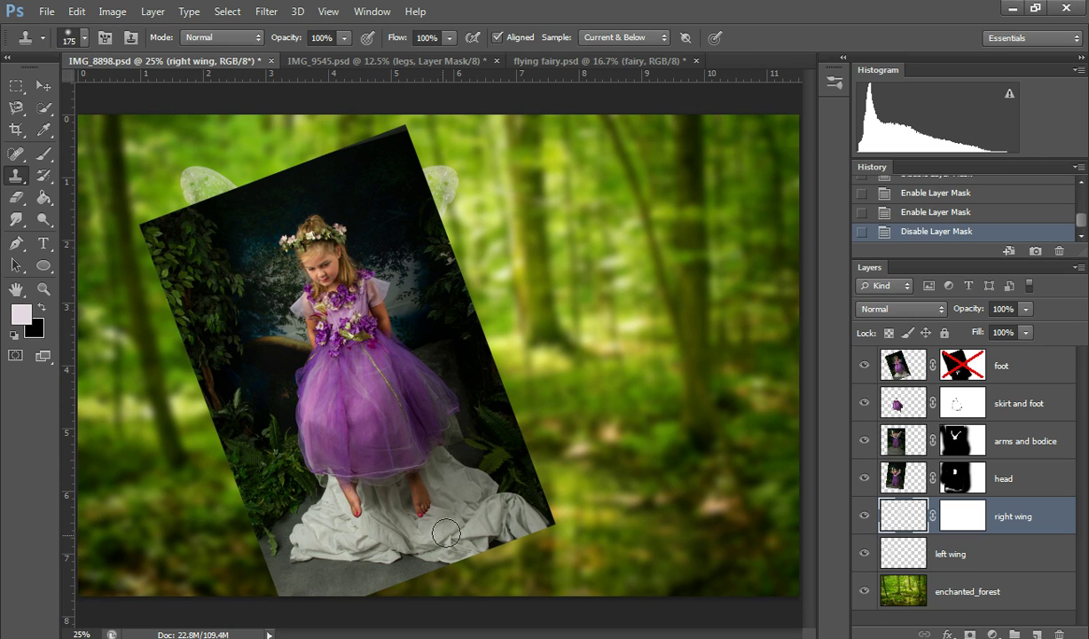
pyautogui.press('[')
pyautogui.press('[')
pyautogui.keyDown('shift'); pyautogui.click(963, 365); pyautogui.keyUp('shift')
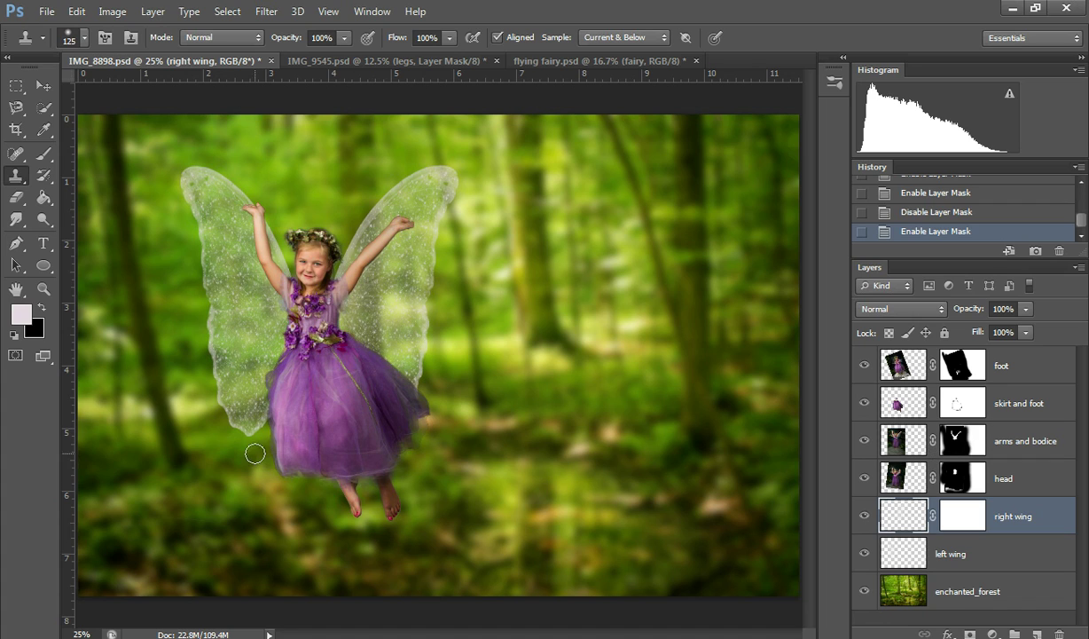
# Toggle the foot, skirt and foot, arms and bodice, and head layers' visibility to review each composited part
pyautogui.click(864, 365)
pyautogui.click(864, 364)
pyautogui.click(864, 403)
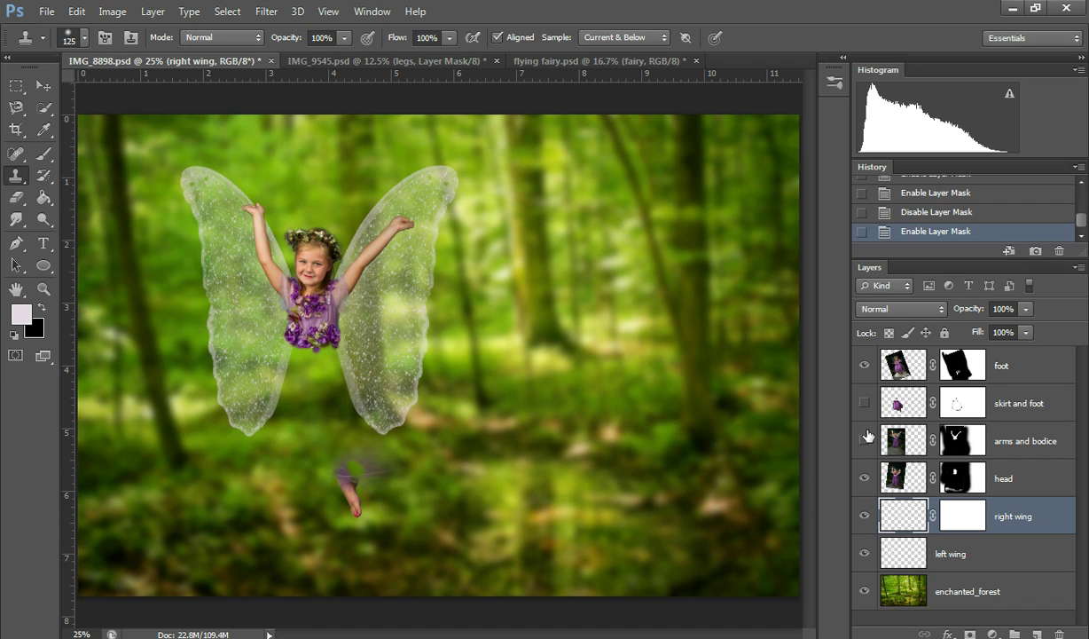
pyautogui.click(866, 439)
pyautogui.click(865, 478)
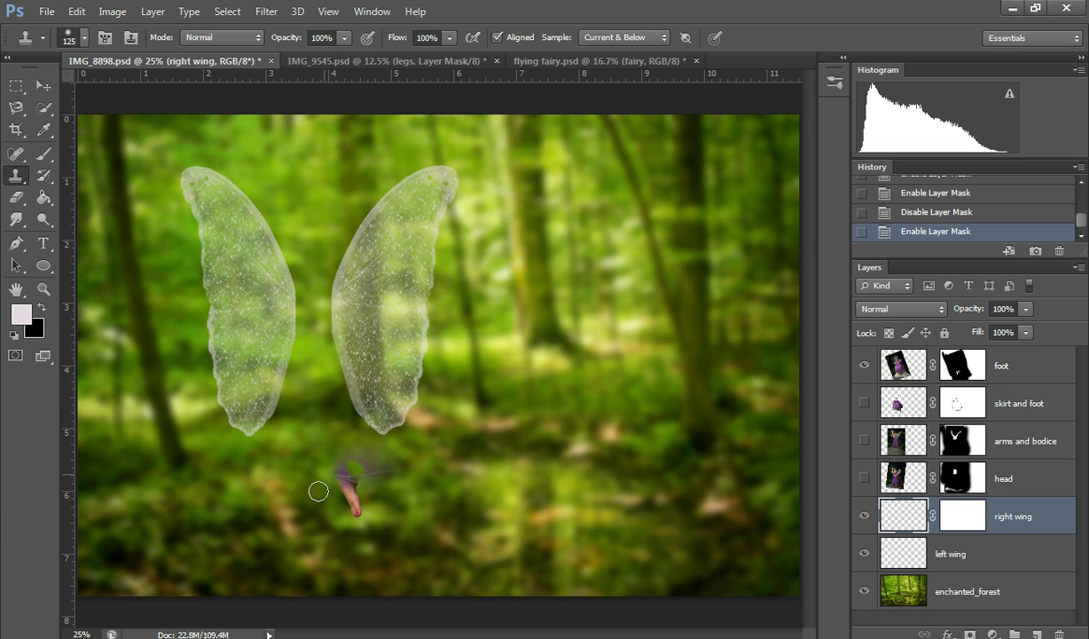
pyautogui.keyDown('shift'); pyautogui.click(870, 476); pyautogui.keyUp('shift')
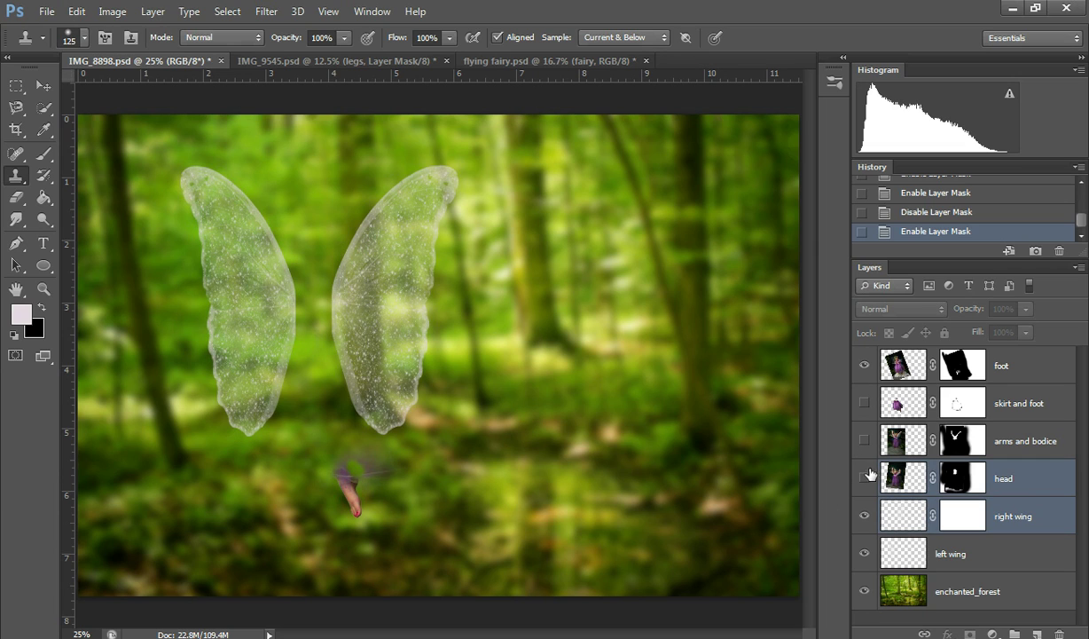
pyautogui.moveTo(866, 478); pyautogui.dragTo(864, 403)
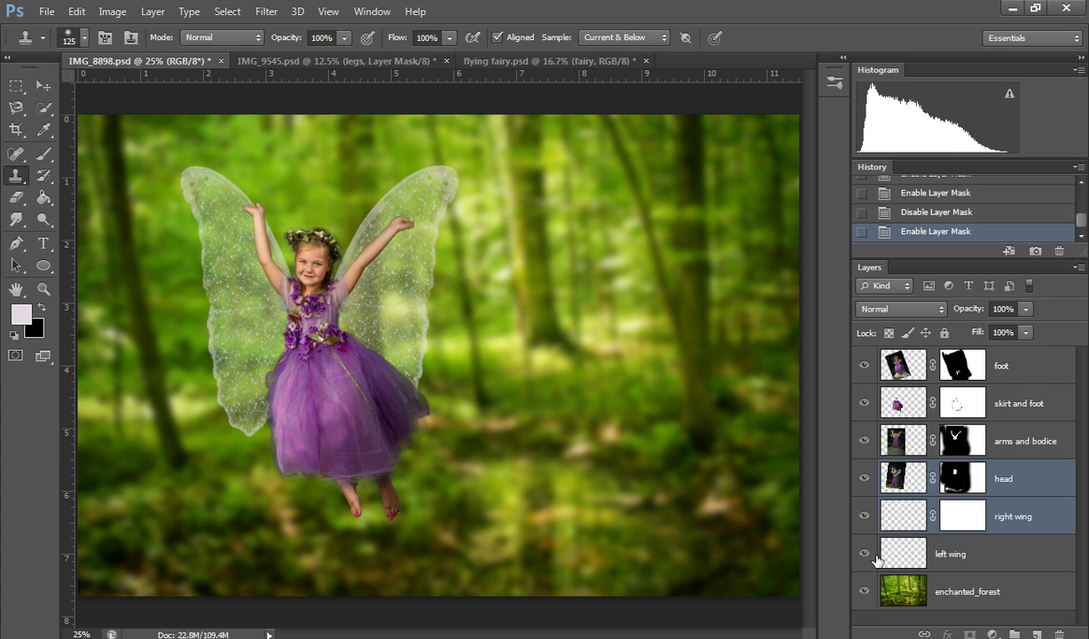
# Move the right wing layer above the foot layer, try painting black over the raised arm with the Brush, and undo the stroke
pyautogui.click(992, 517)
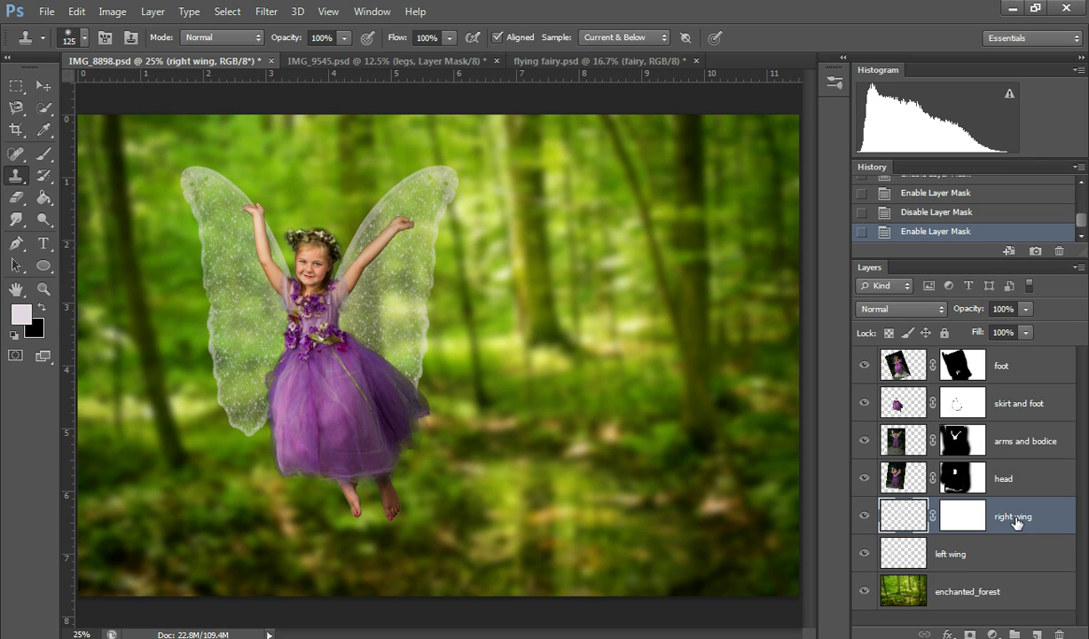
pyautogui.moveTo(1029, 519); pyautogui.dragTo(1043, 353)
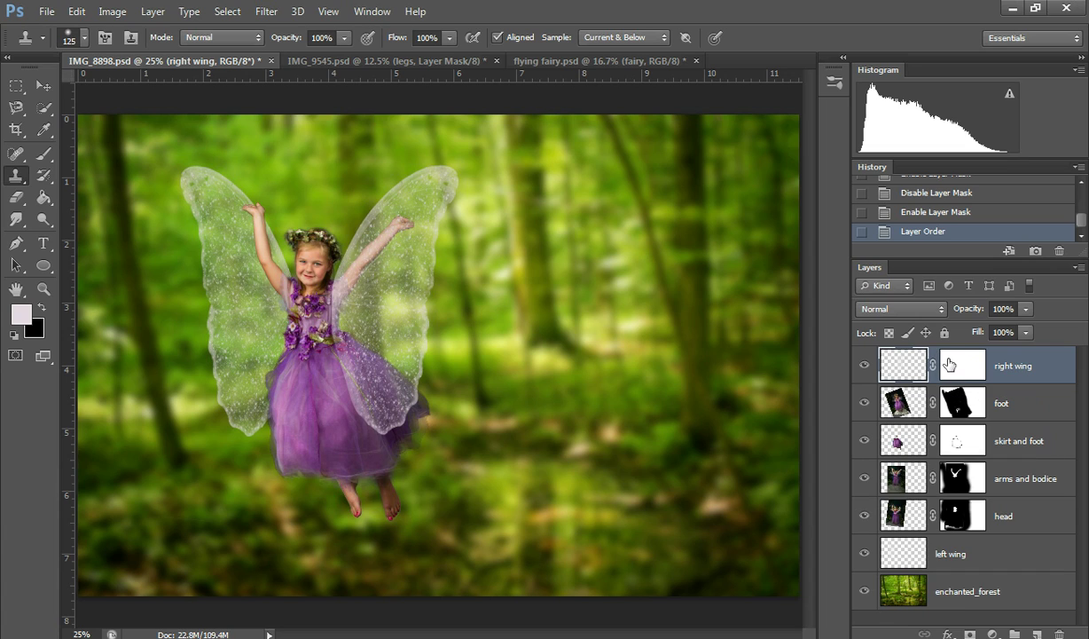
pyautogui.click(43, 154)
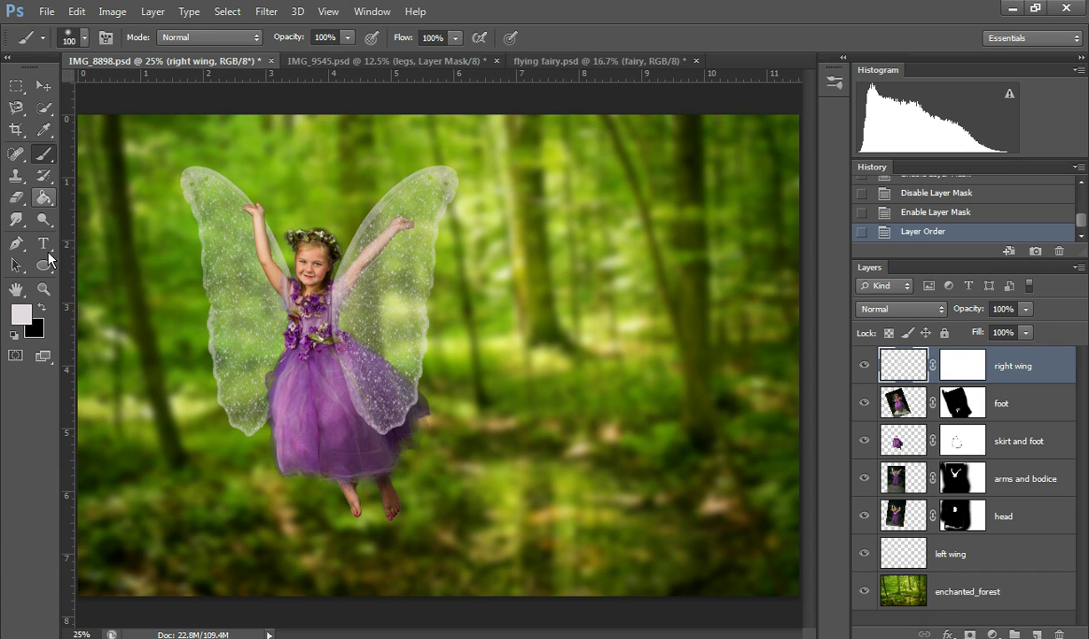
pyautogui.click(41, 306)
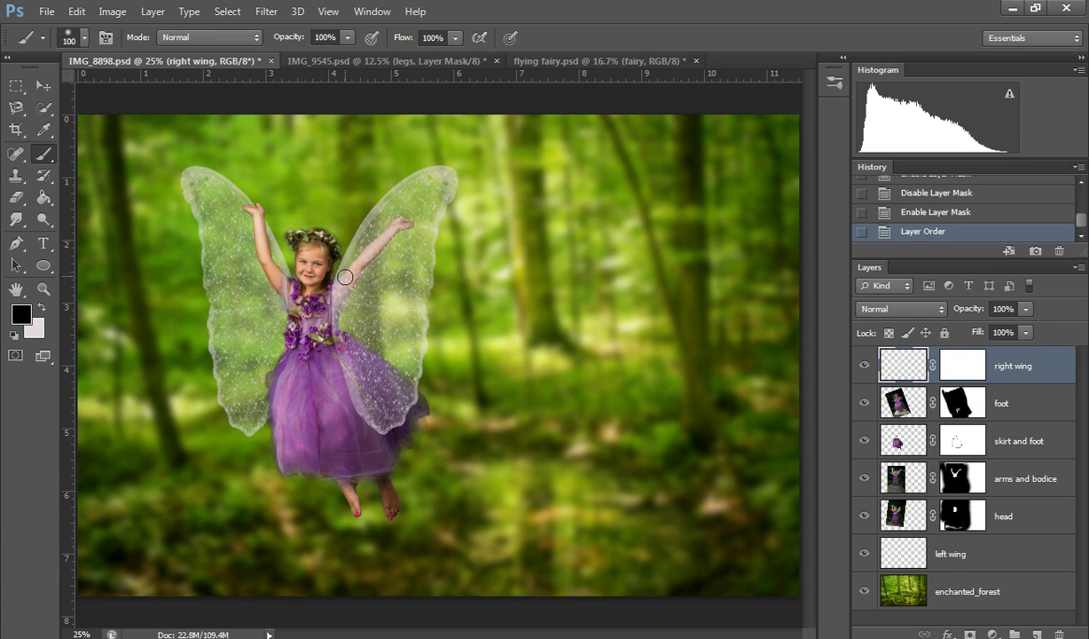
pyautogui.moveTo(330, 297); pyautogui.dragTo(346, 257)
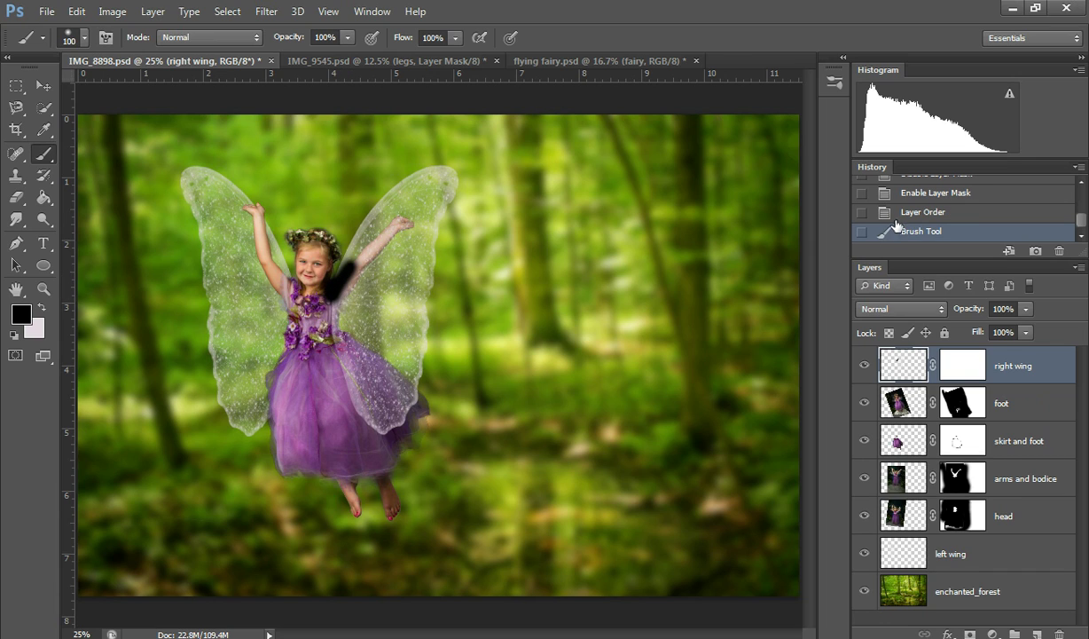
pyautogui.hotkey('ctrl', 'z')
# Paint black on the right wing's mask over the girl's skirt, and revert to the history state before the layer reordering
pyautogui.click(962, 365)
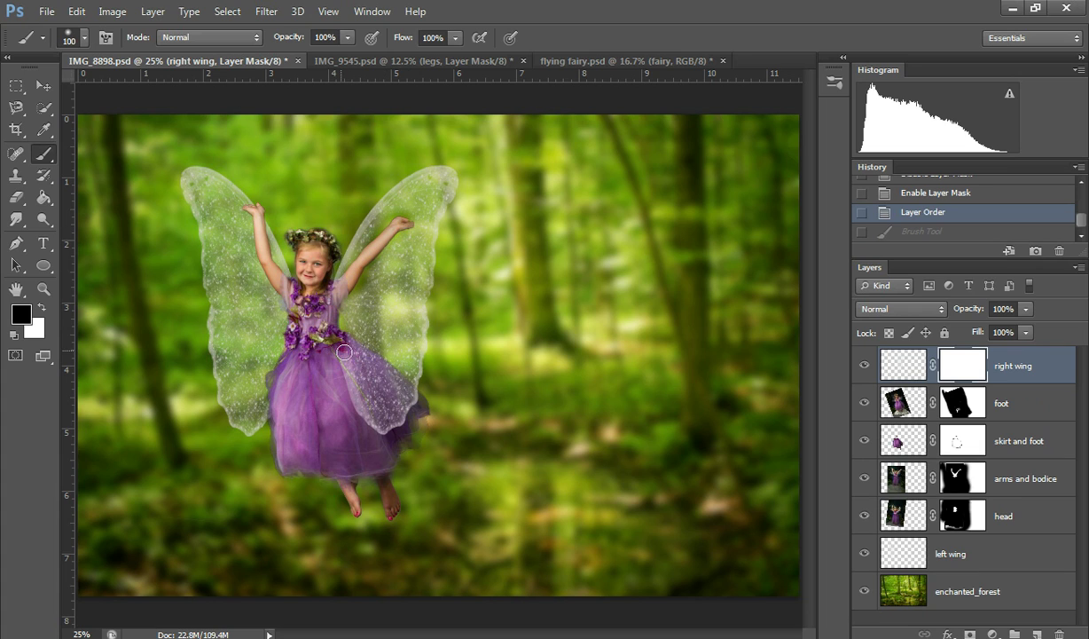
pyautogui.moveTo(344, 353)
pyautogui.mouseDown()
pyautogui.moveTo(424, 400)
pyautogui.moveTo(379, 383)
pyautogui.moveTo(394, 401)
pyautogui.moveTo(316, 359)
pyautogui.moveTo(398, 419)
pyautogui.moveTo(375, 403)
pyautogui.mouseUp()
pyautogui.click(982, 193)
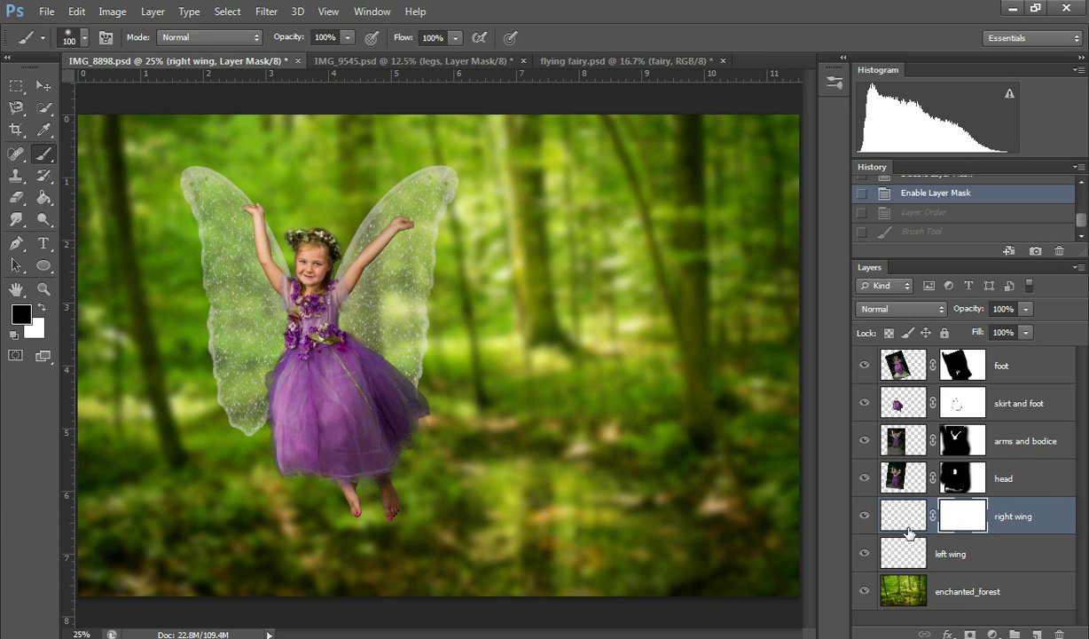
# Switch to IMG_9545.psd, isolate the legs layer, and view its full photo by temporarily disabling its mask
pyautogui.click(456, 63)
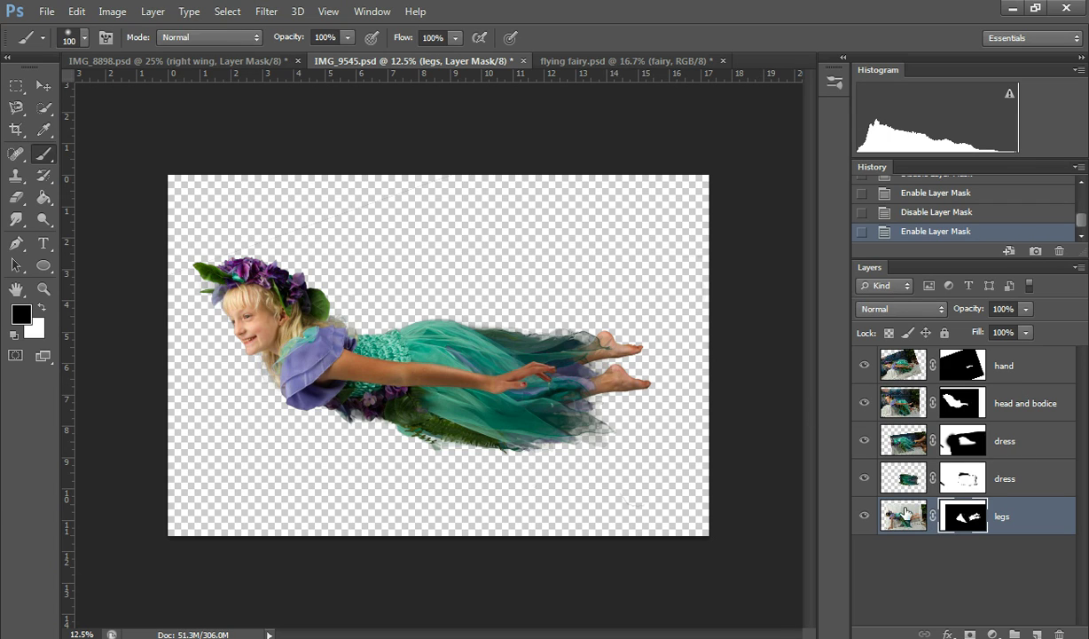
pyautogui.moveTo(865, 478); pyautogui.dragTo(870, 359)
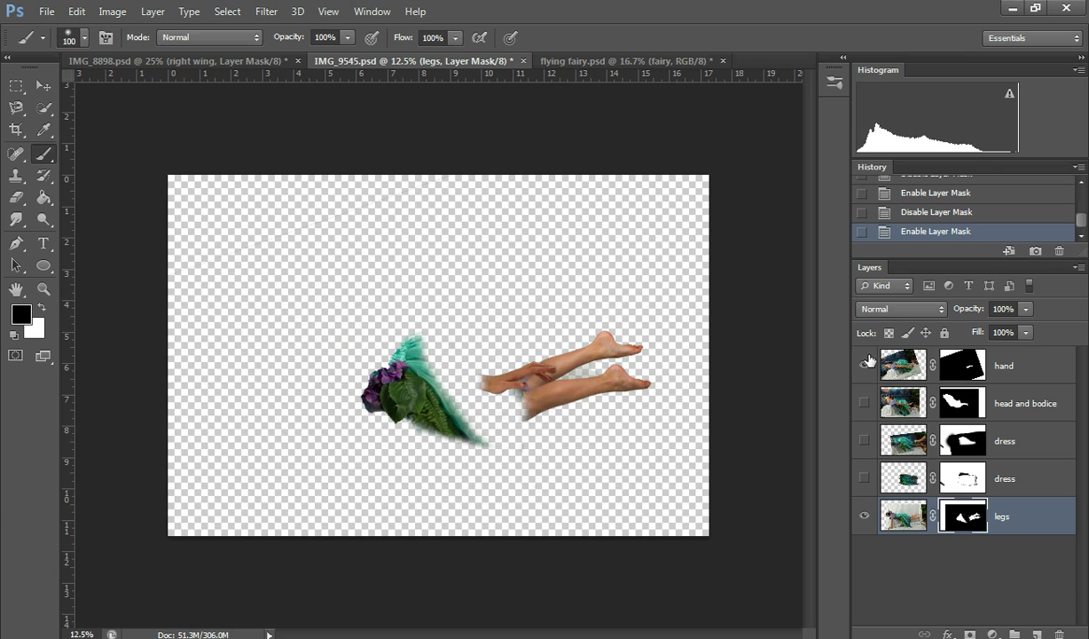
pyautogui.keyDown('shift'); pyautogui.click(973, 522); pyautogui.keyUp('shift')
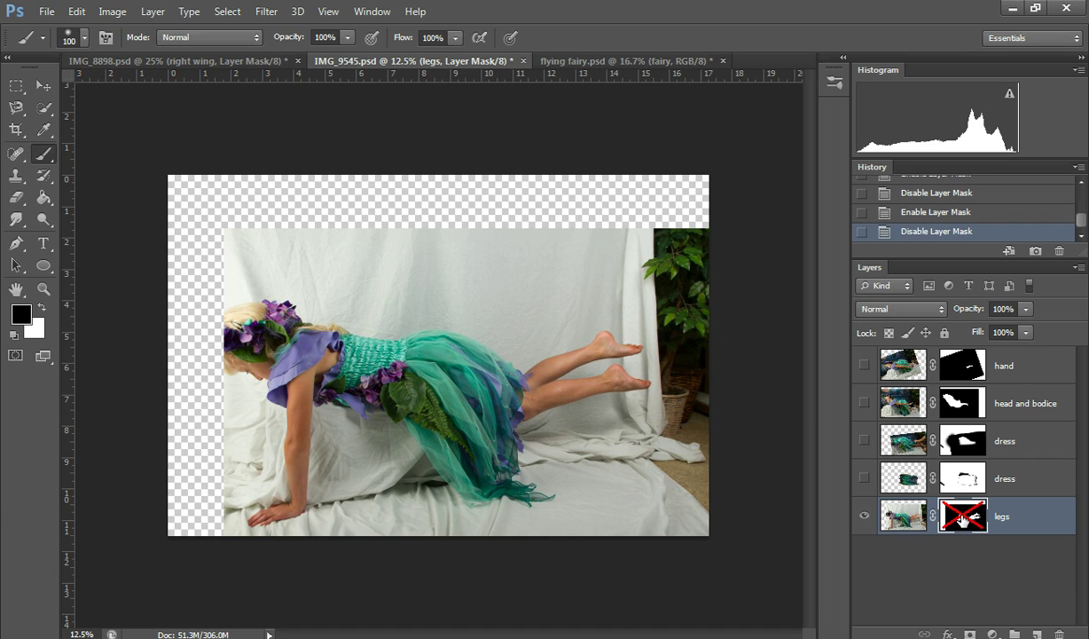
pyautogui.keyDown('shift'); pyautogui.click(962, 519); pyautogui.keyUp('shift')
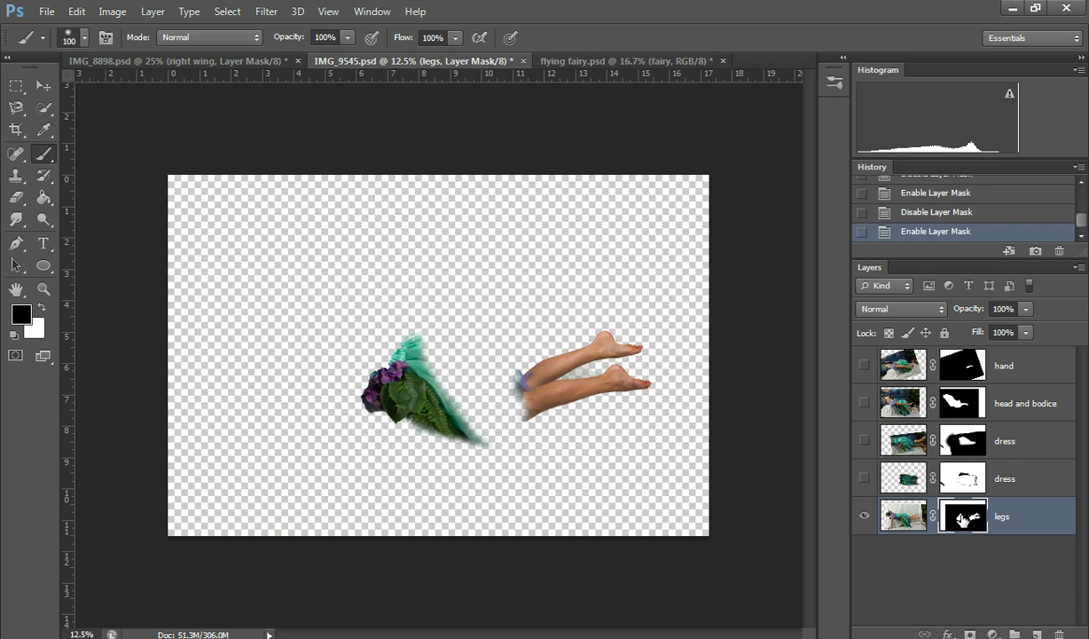
# Toggle the lower dress layer and disable the legs layer's mask to compare the dress with the original photo
pyautogui.click(864, 479)
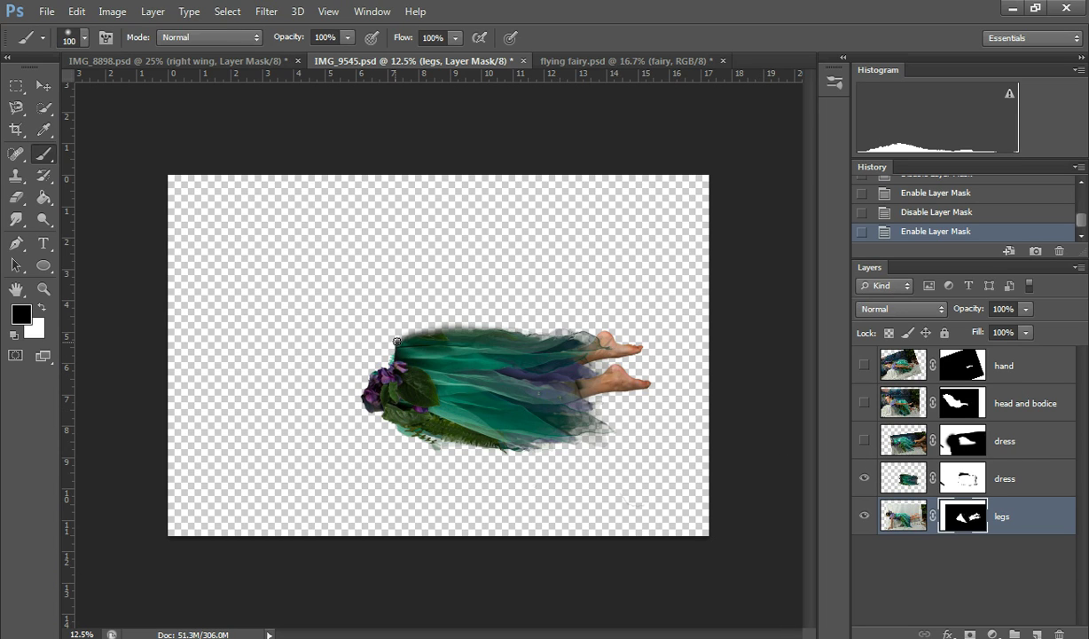
pyautogui.click(864, 479)
pyautogui.keyDown('shift'); pyautogui.click(980, 525); pyautogui.keyUp('shift')
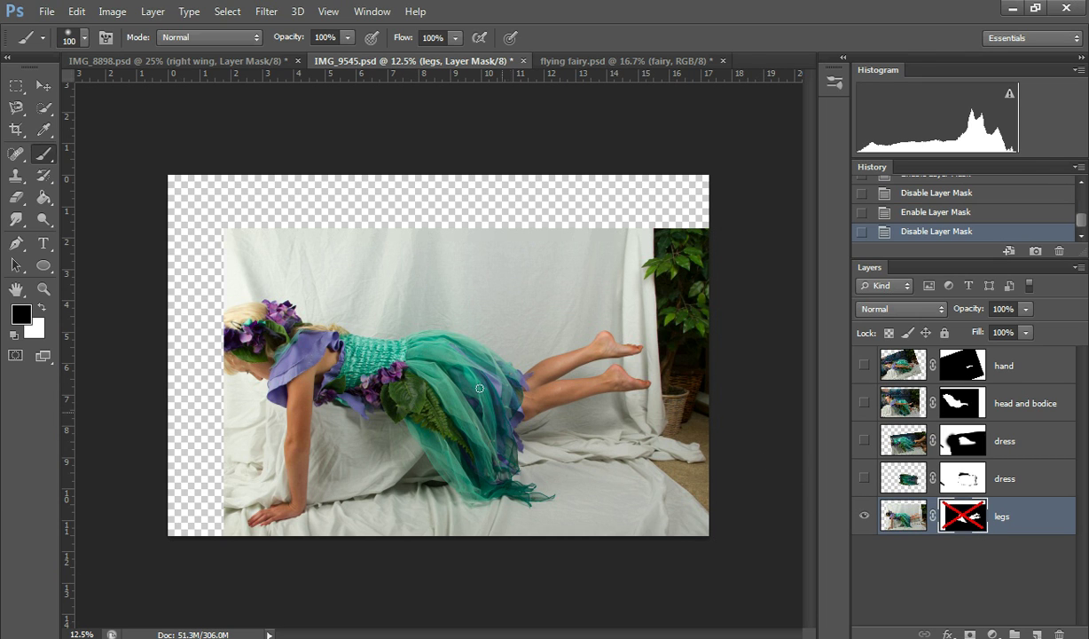
pyautogui.click(865, 480)
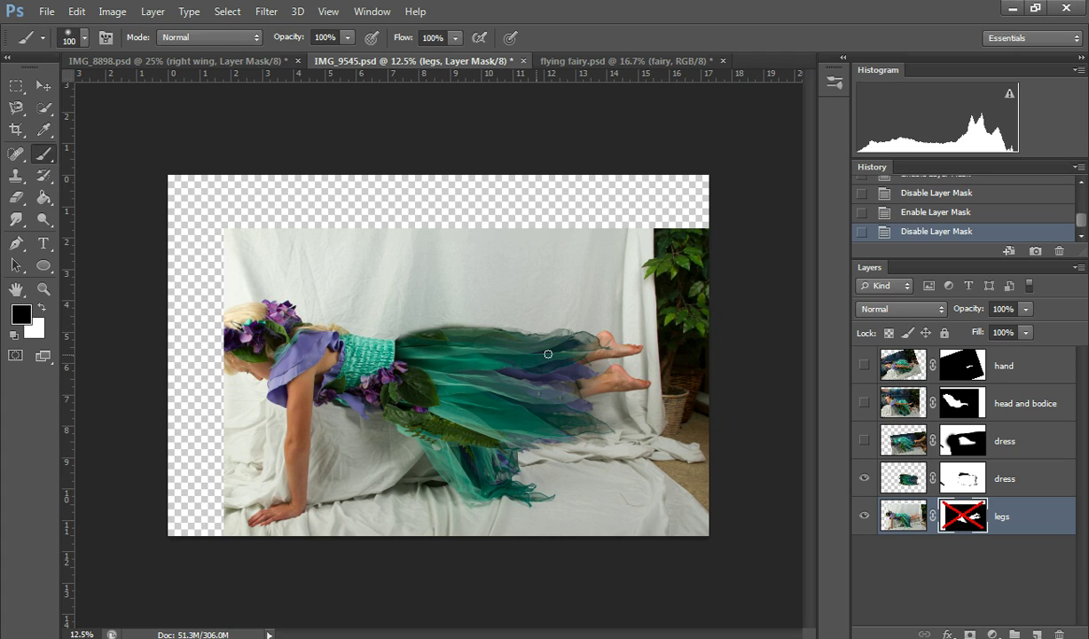
# Show the upper dress layer, view it unmasked, re-enable the dress and legs masks, and show the head and bodice and hand layers
pyautogui.click(865, 441)
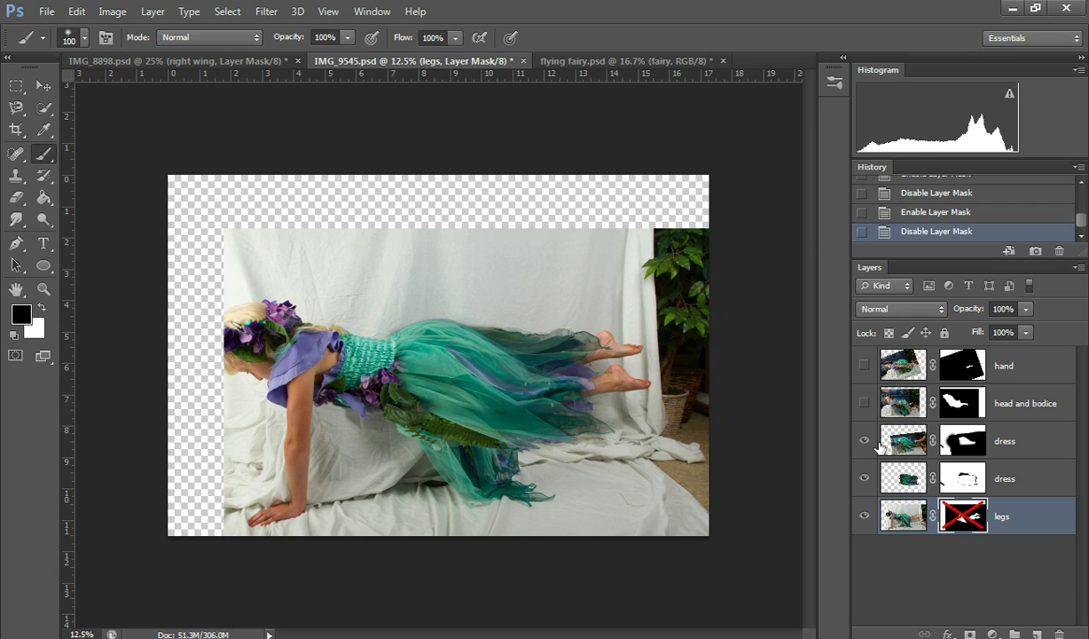
pyautogui.keyDown('shift'); pyautogui.click(963, 441); pyautogui.keyUp('shift')
pyautogui.keyDown('shift'); pyautogui.click(960, 518); pyautogui.keyUp('shift')
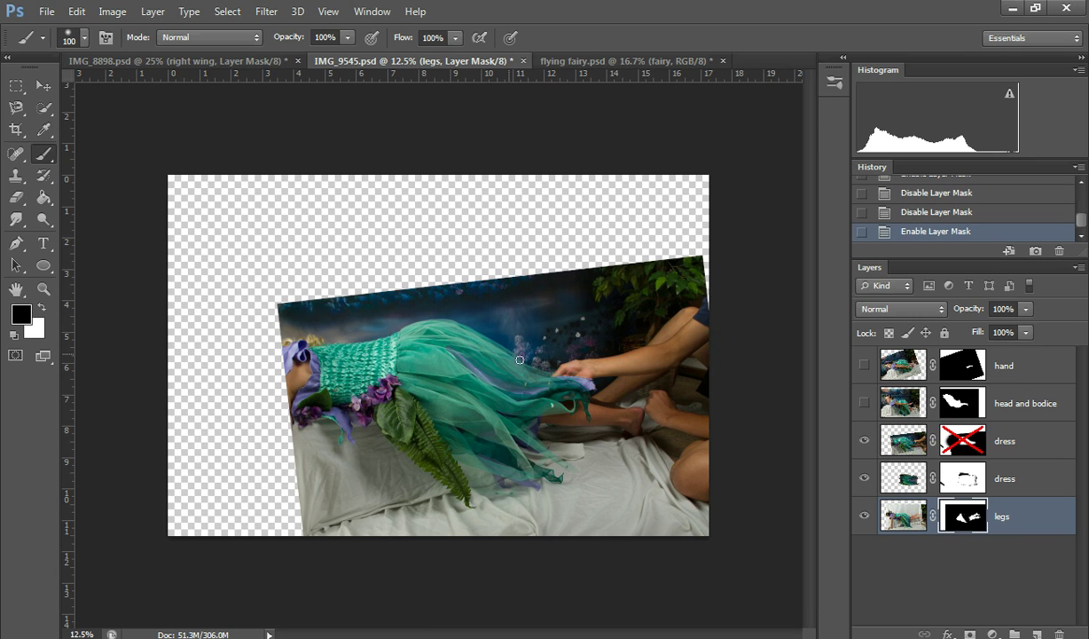
pyautogui.keyDown('shift'); pyautogui.click(942, 431); pyautogui.keyUp('shift')
pyautogui.click(864, 403)
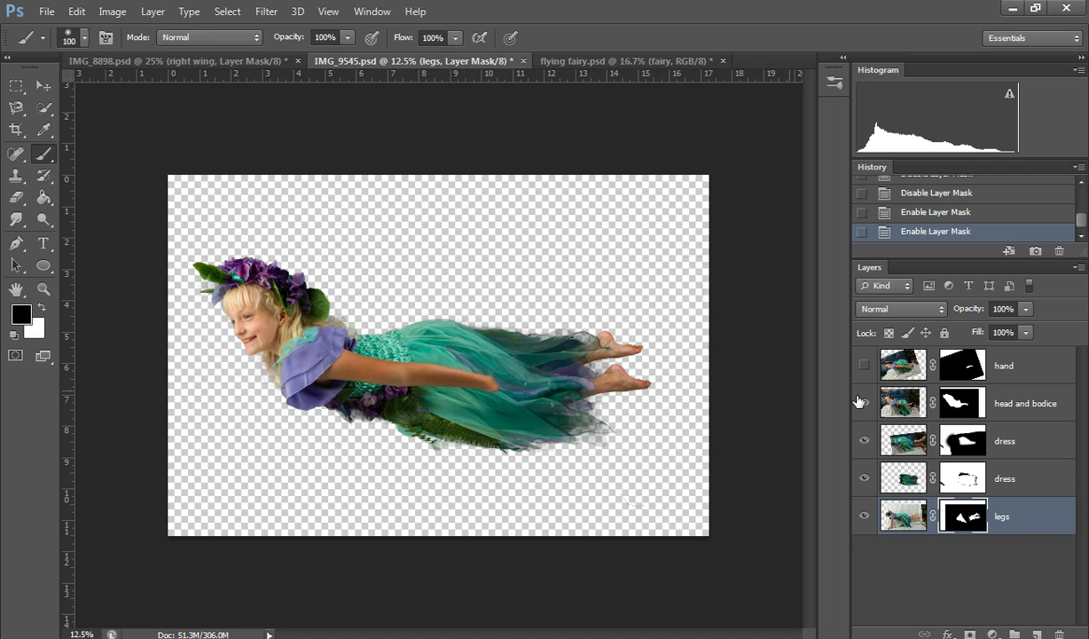
pyautogui.click(865, 369)
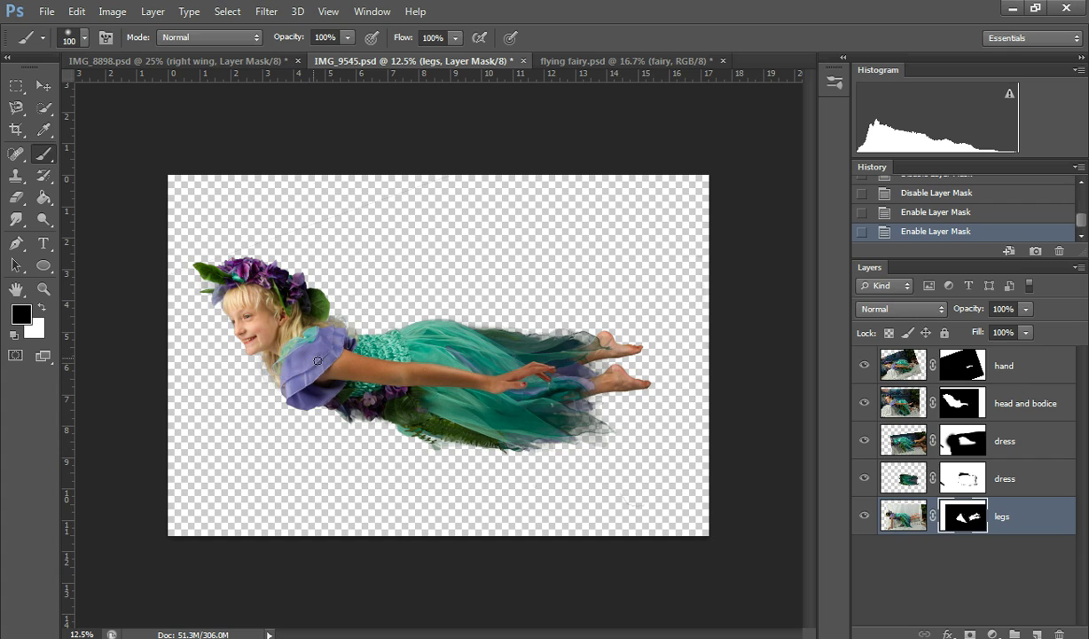
# Hide every layer above legs and delete the legs layer's mask
pyautogui.moveTo(864, 365); pyautogui.dragTo(865, 479)
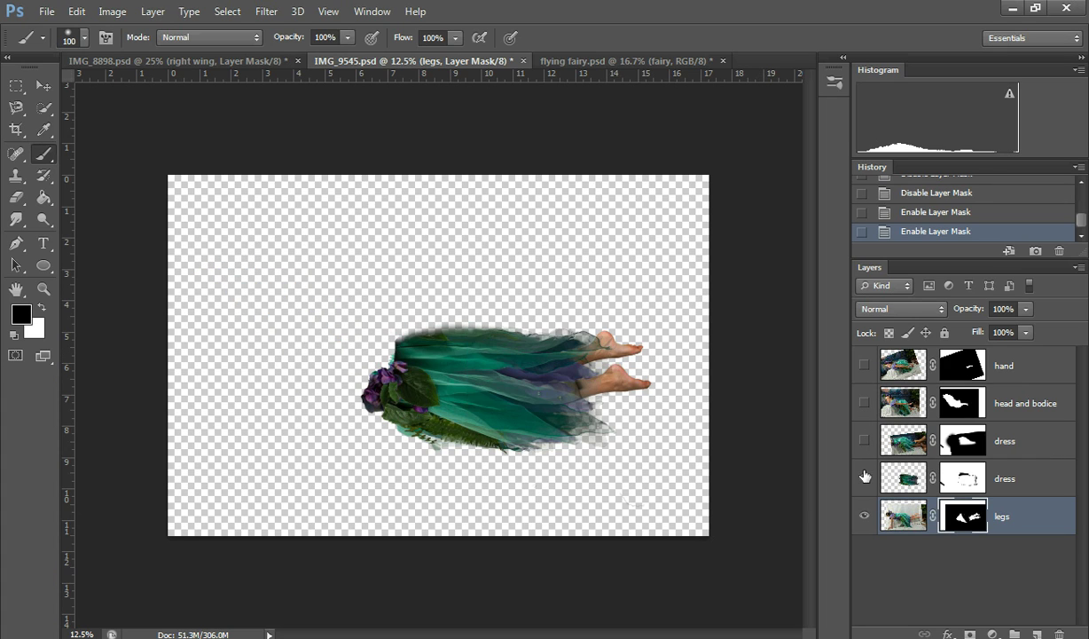
pyautogui.rightClick(960, 512)
pyautogui.click(951, 371)
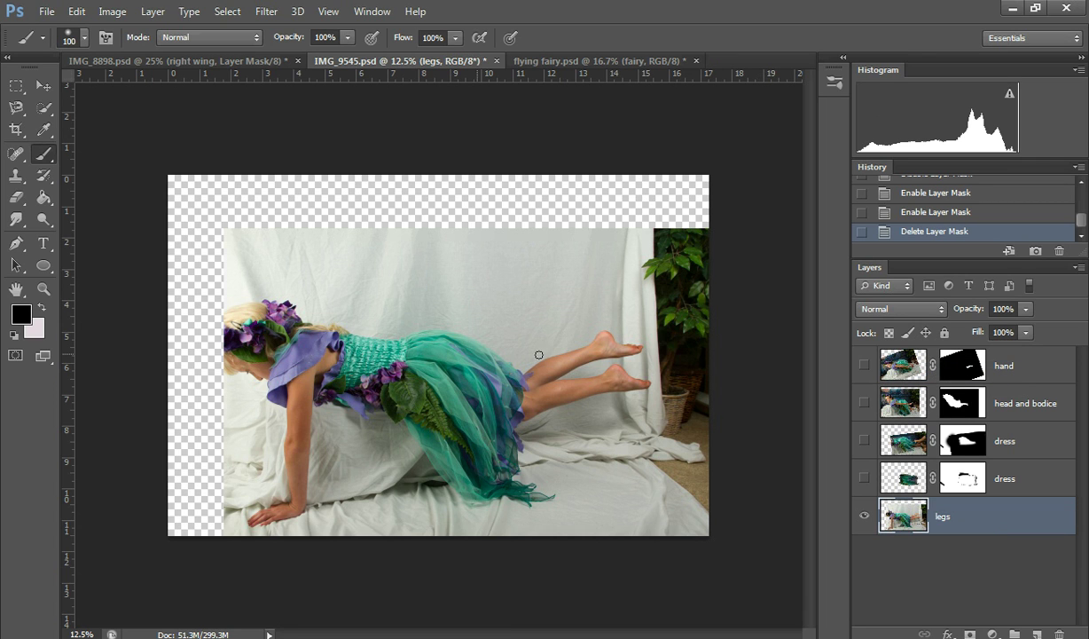
# Make a quick selection of the skirt and legs on the legs layer, subtracting the backdrop between the legs and below the dress
pyautogui.click(46, 108)
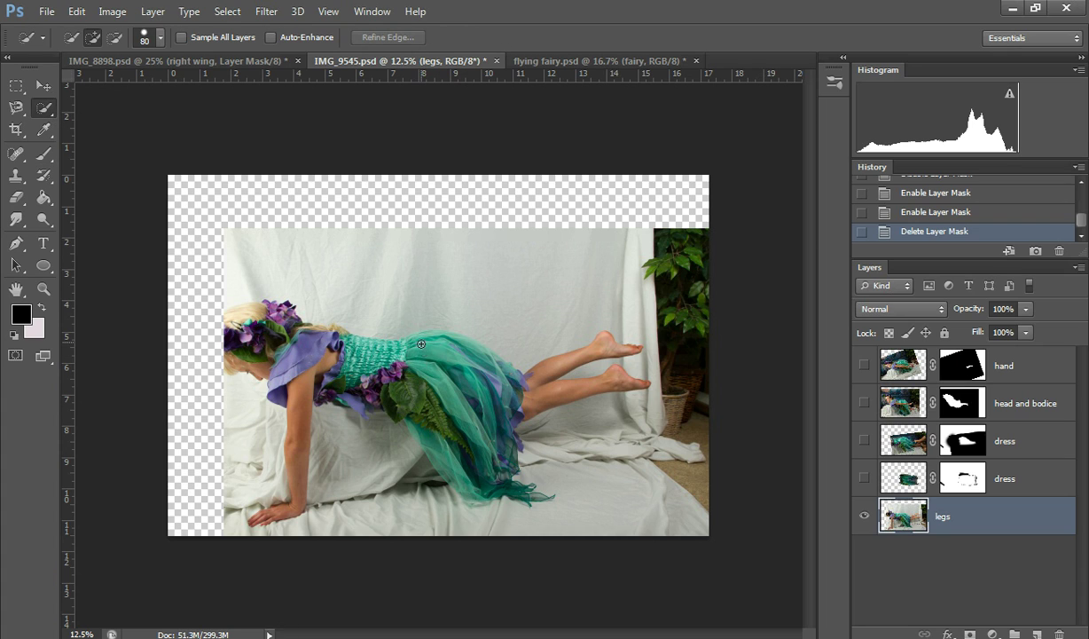
pyautogui.moveTo(441, 412)
pyautogui.mouseDown()
pyautogui.moveTo(421, 359)
pyautogui.moveTo(479, 363)
pyautogui.moveTo(462, 417)
pyautogui.moveTo(496, 453)
pyautogui.moveTo(432, 410)
pyautogui.moveTo(500, 400)
pyautogui.moveTo(417, 410)
pyautogui.moveTo(453, 456)
pyautogui.moveTo(417, 452)
pyautogui.moveTo(497, 479)
pyautogui.moveTo(513, 425)
pyautogui.moveTo(506, 448)
pyautogui.moveTo(499, 396)
pyautogui.moveTo(590, 341)
pyautogui.moveTo(613, 345)
pyautogui.moveTo(635, 376)
pyautogui.mouseUp()
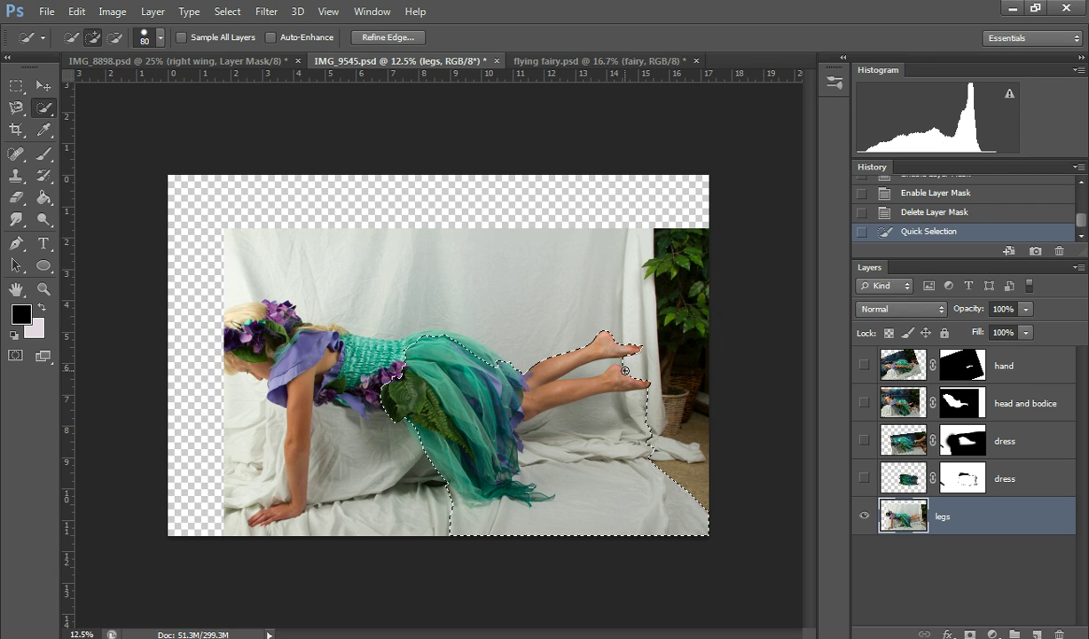
pyautogui.press('alt')
pyautogui.moveTo(627, 376); pyautogui.dragTo(596, 366)
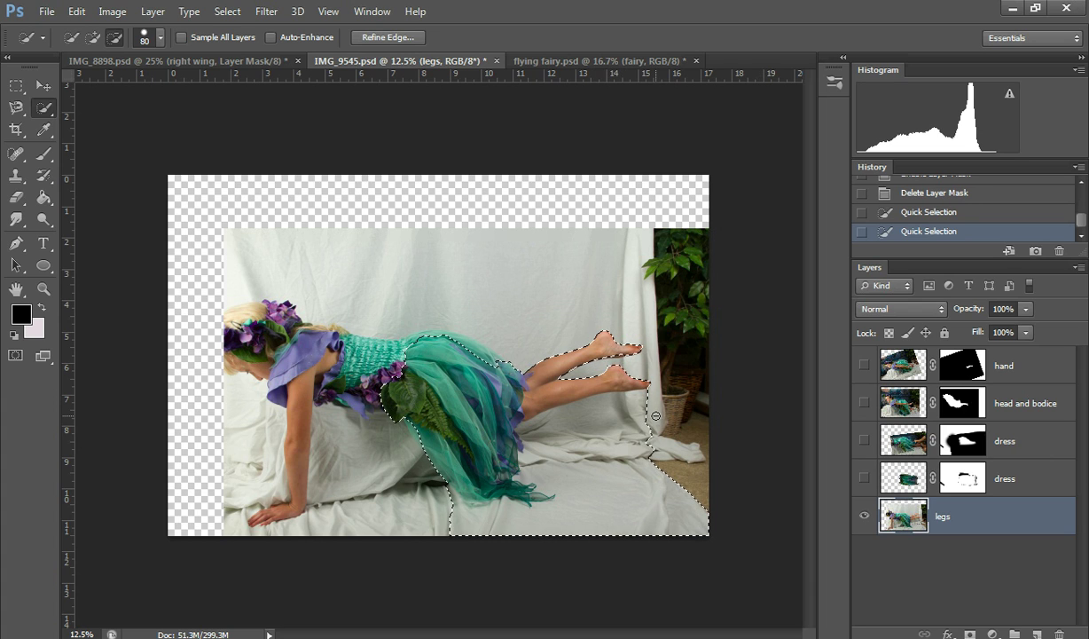
pyautogui.moveTo(656, 417)
pyautogui.mouseDown()
pyautogui.moveTo(582, 419)
pyautogui.moveTo(544, 442)
pyautogui.moveTo(526, 430)
pyautogui.moveTo(569, 457)
pyautogui.moveTo(584, 502)
pyautogui.moveTo(572, 520)
pyautogui.moveTo(554, 488)
pyautogui.mouseUp()
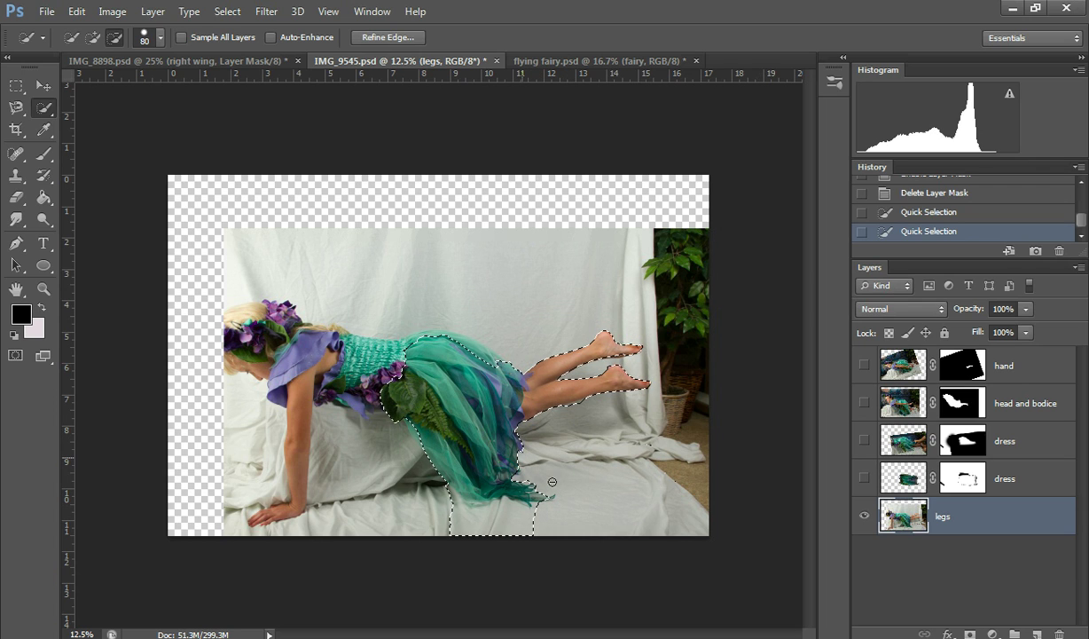
pyautogui.press('alt')
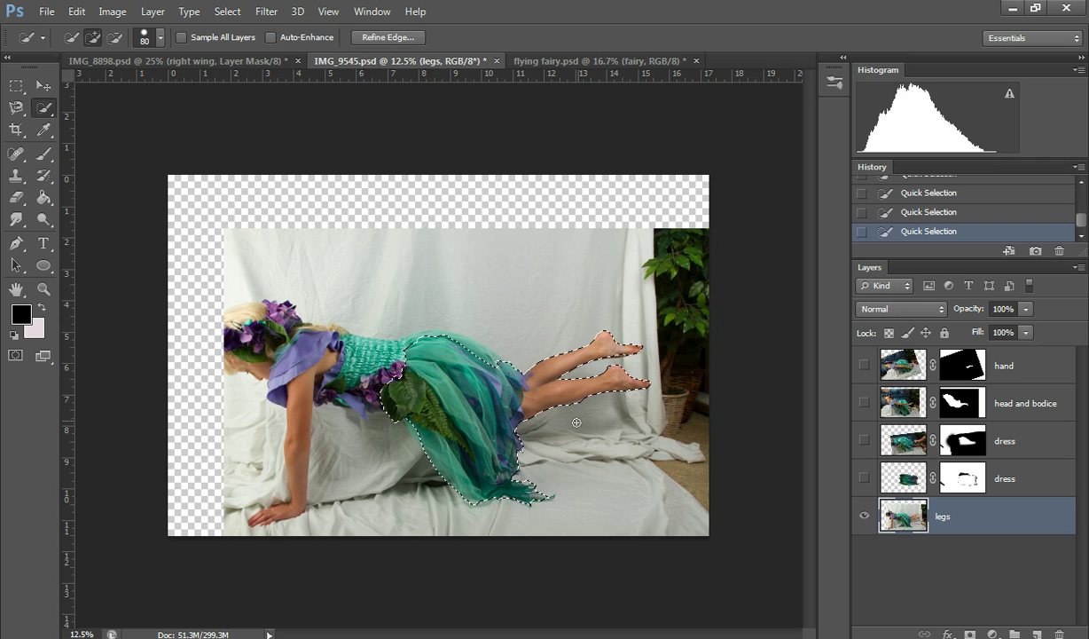
pyautogui.press('alt')
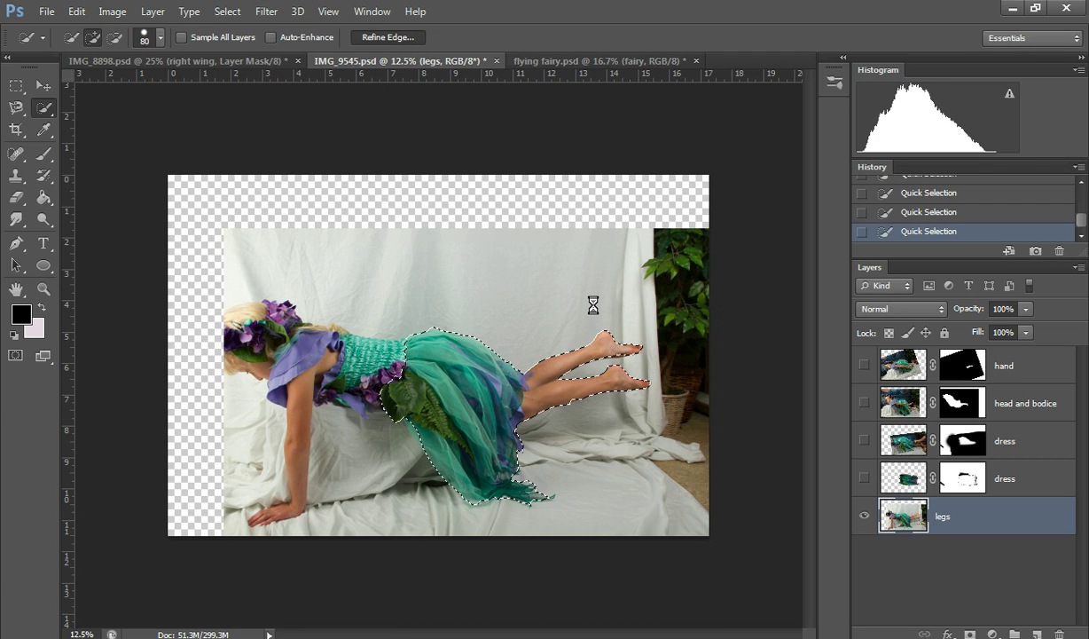
# Refine the selection's edge with a 3 px radius, smooth 1 and contrast 1%, and set the output to a layer mask
pyautogui.hotkey('ctrl', 'alt', 'r')
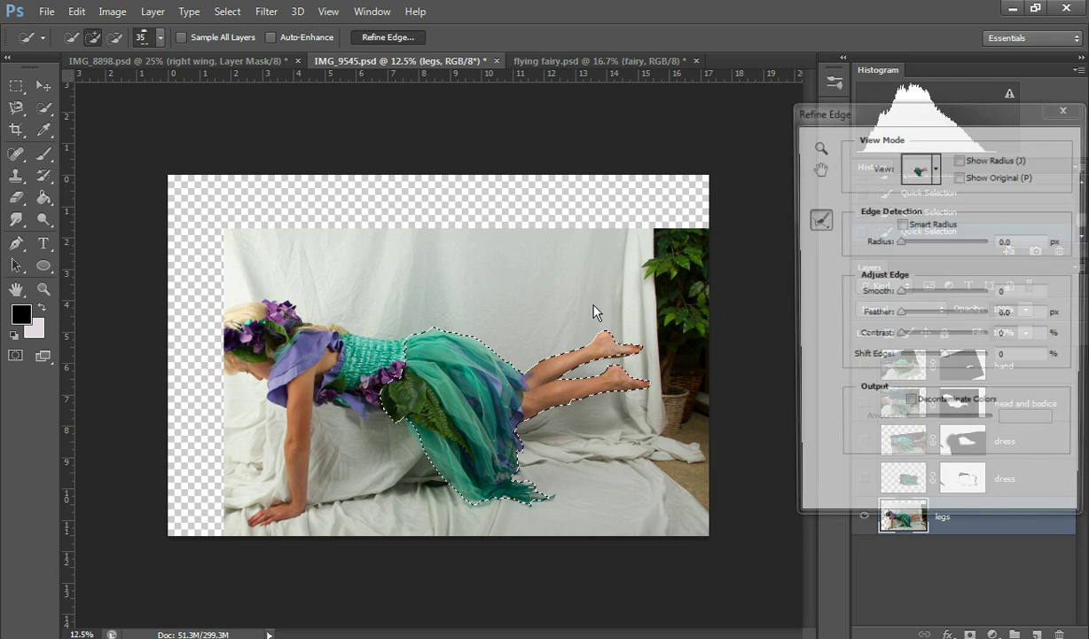
pyautogui.write('3')
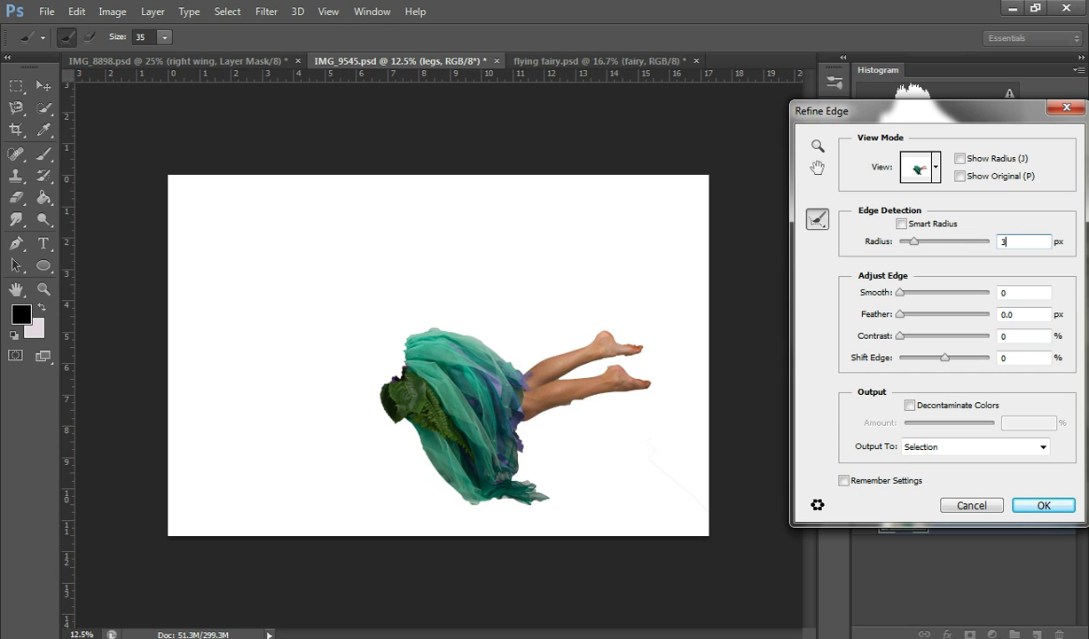
pyautogui.press('Tab')
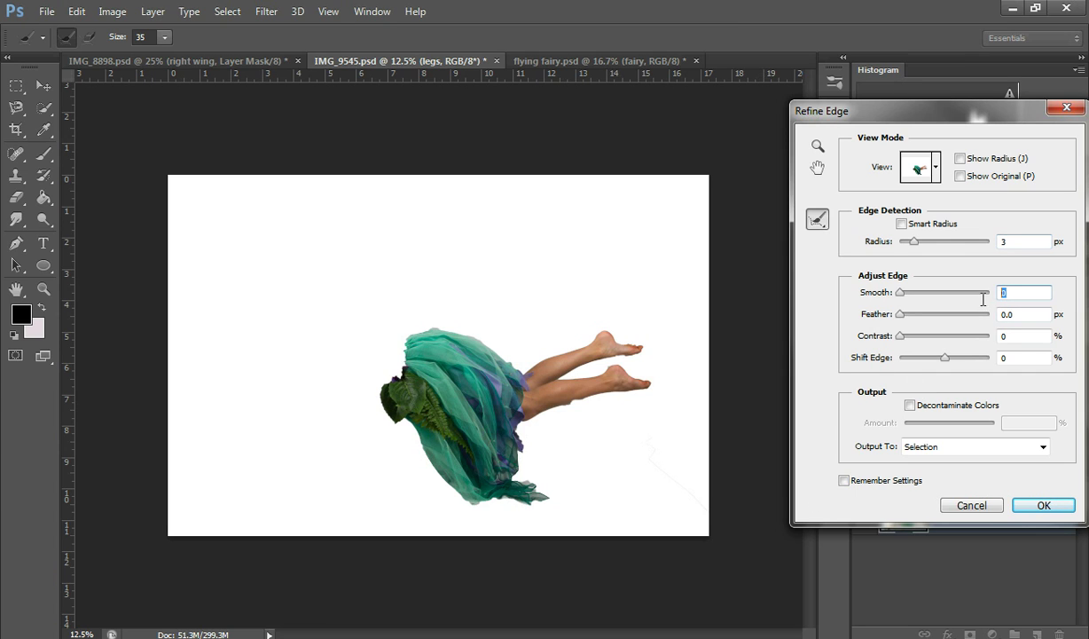
pyautogui.write('1')
pyautogui.press('Tab')
pyautogui.press('Tab')
pyautogui.write('1')
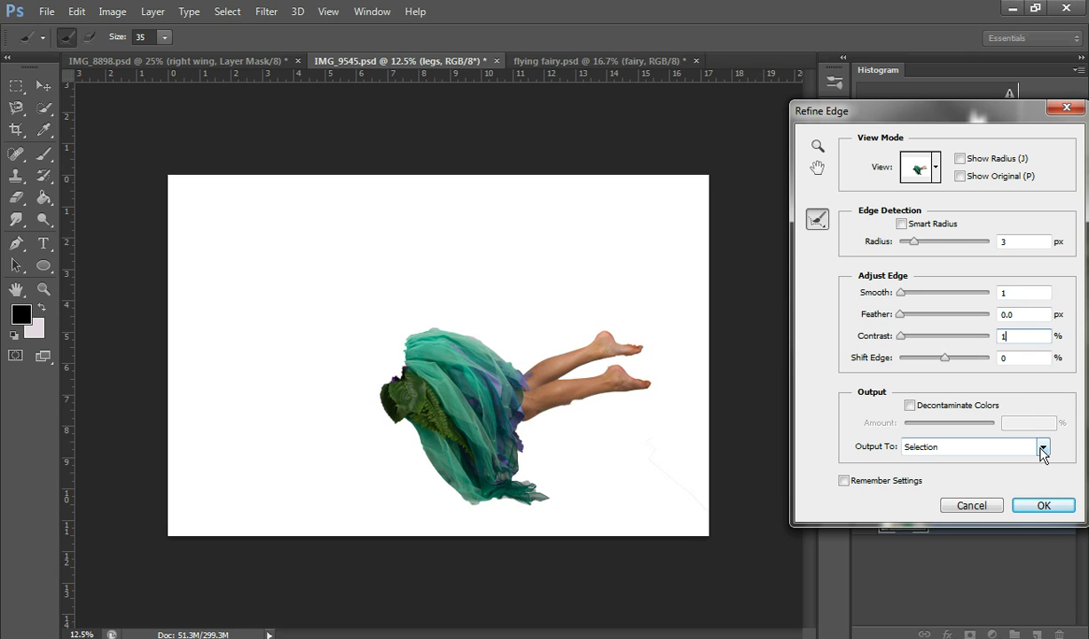
pyautogui.click(1043, 448)
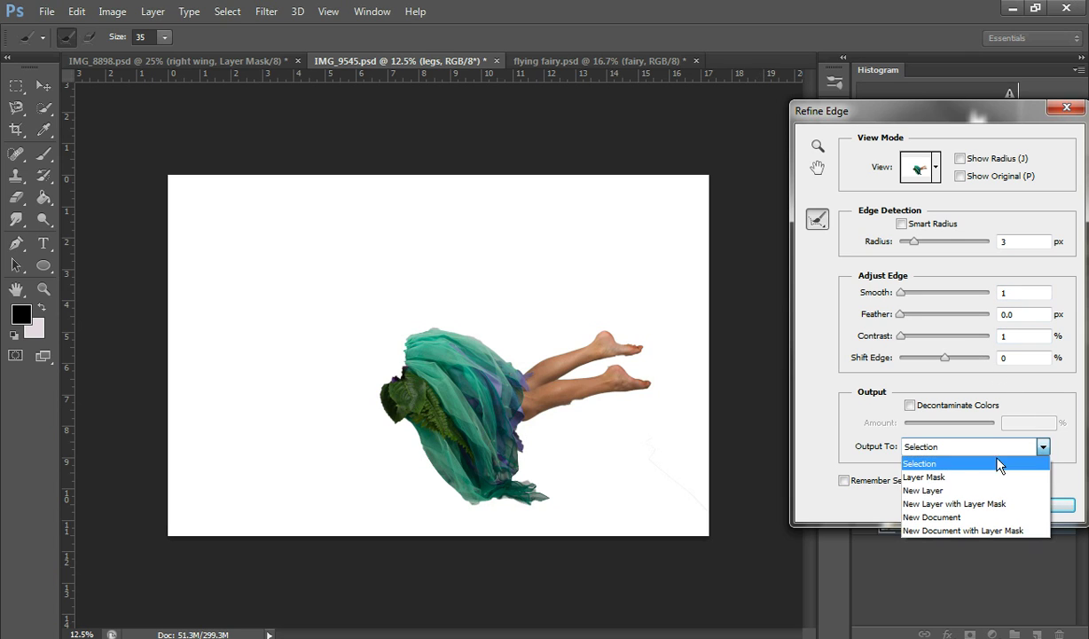
pyautogui.click(931, 480)
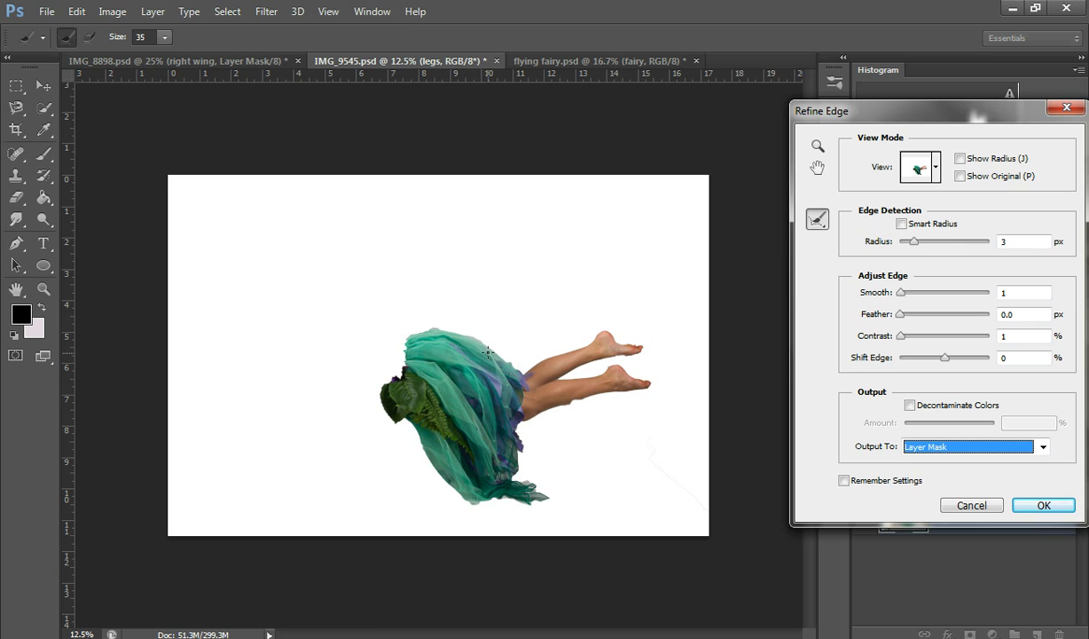
# Brush over the skirt's and legs' edges with a size 125 refine-radius brush and apply the refinement as the layer mask
pyautogui.press(']')
pyautogui.press(']')
pyautogui.press(']')
pyautogui.press(']')
pyautogui.press(']')
pyautogui.moveTo(397, 319)
pyautogui.mouseDown()
pyautogui.moveTo(471, 333)
pyautogui.moveTo(513, 369)
pyautogui.moveTo(454, 326)
pyautogui.moveTo(410, 321)
pyautogui.mouseUp()
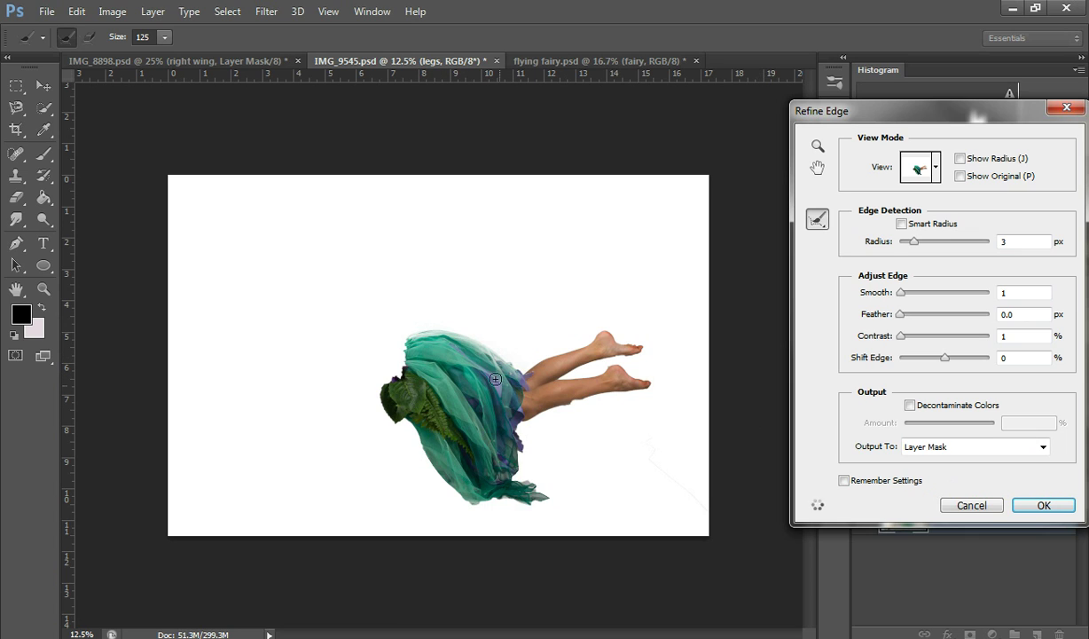
pyautogui.moveTo(518, 430)
pyautogui.mouseDown()
pyautogui.moveTo(516, 413)
pyautogui.moveTo(525, 475)
pyautogui.moveTo(512, 463)
pyautogui.moveTo(536, 494)
pyautogui.moveTo(455, 486)
pyautogui.moveTo(395, 414)
pyautogui.moveTo(442, 477)
pyautogui.moveTo(545, 476)
pyautogui.mouseUp()
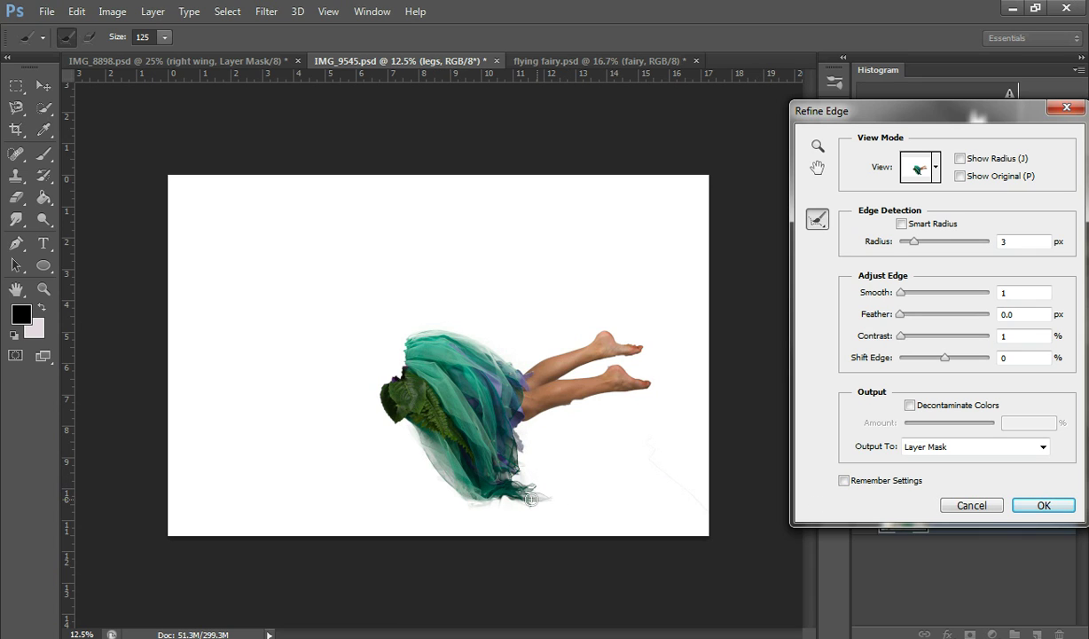
pyautogui.moveTo(525, 421)
pyautogui.mouseDown()
pyautogui.moveTo(512, 405)
pyautogui.moveTo(538, 389)
pyautogui.moveTo(563, 383)
pyautogui.moveTo(590, 404)
pyautogui.mouseUp()
pyautogui.moveTo(627, 358); pyautogui.dragTo(604, 344)
pyautogui.moveTo(415, 339)
pyautogui.mouseDown()
pyautogui.moveTo(387, 347)
pyautogui.moveTo(386, 380)
pyautogui.mouseUp()
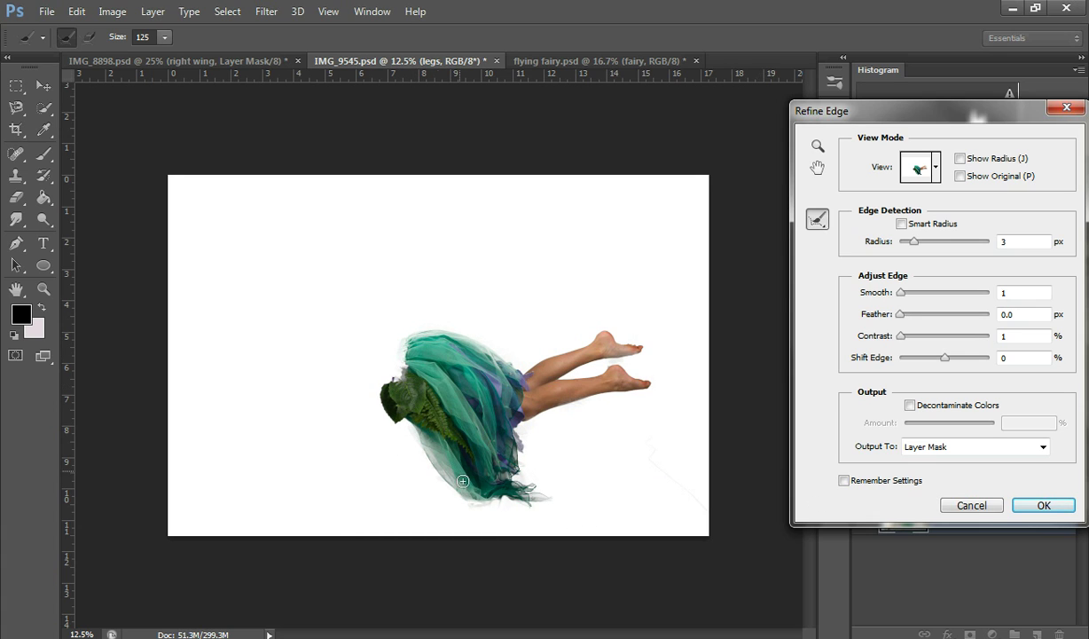
pyautogui.moveTo(499, 409); pyautogui.dragTo(502, 435)
pyautogui.click(1053, 509)
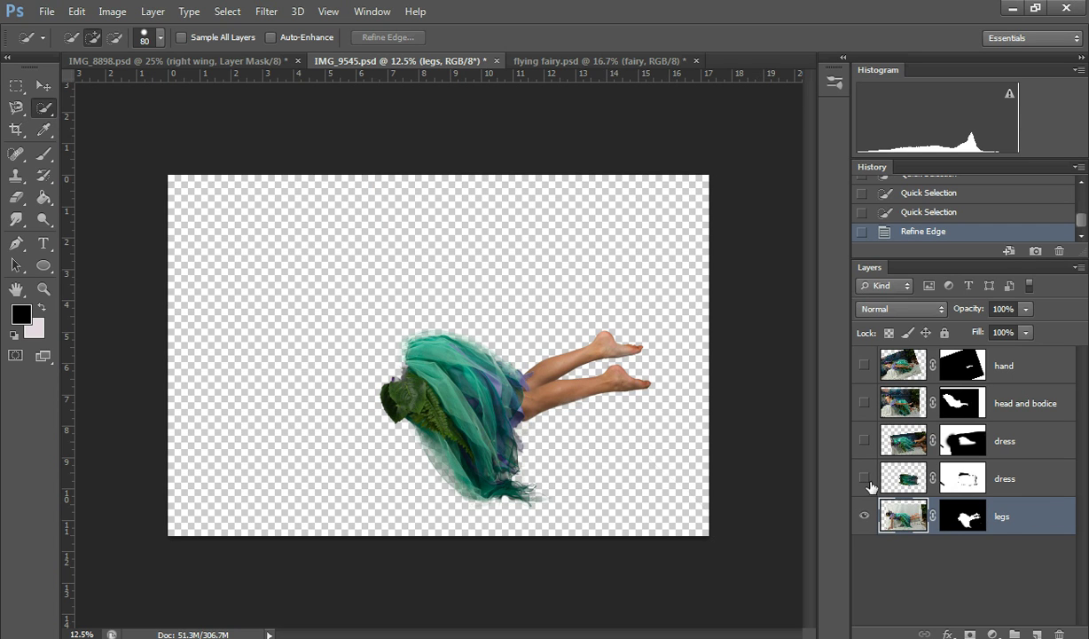
# Toggle the visibility of the two dress layers to check them against the newly masked legs layer
pyautogui.moveTo(864, 487)
pyautogui.mouseDown()
pyautogui.moveTo(863, 371)
pyautogui.moveTo(864, 484)
pyautogui.mouseUp()
pyautogui.click(866, 479)
pyautogui.click(866, 444)
pyautogui.click(865, 478)
pyautogui.click(866, 441)
# Switch to flying fairy.psd and expand the fairy group to view its wing and fairy layers
pyautogui.click(562, 62)
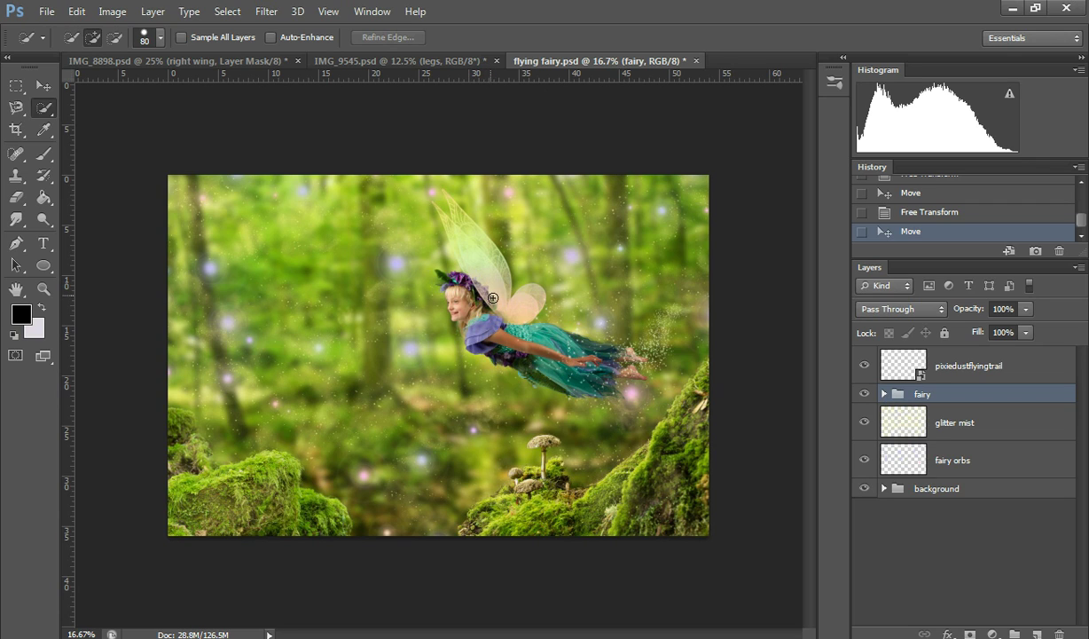
pyautogui.click(884, 393)
pyautogui.scroll(-1, 1016, 474)
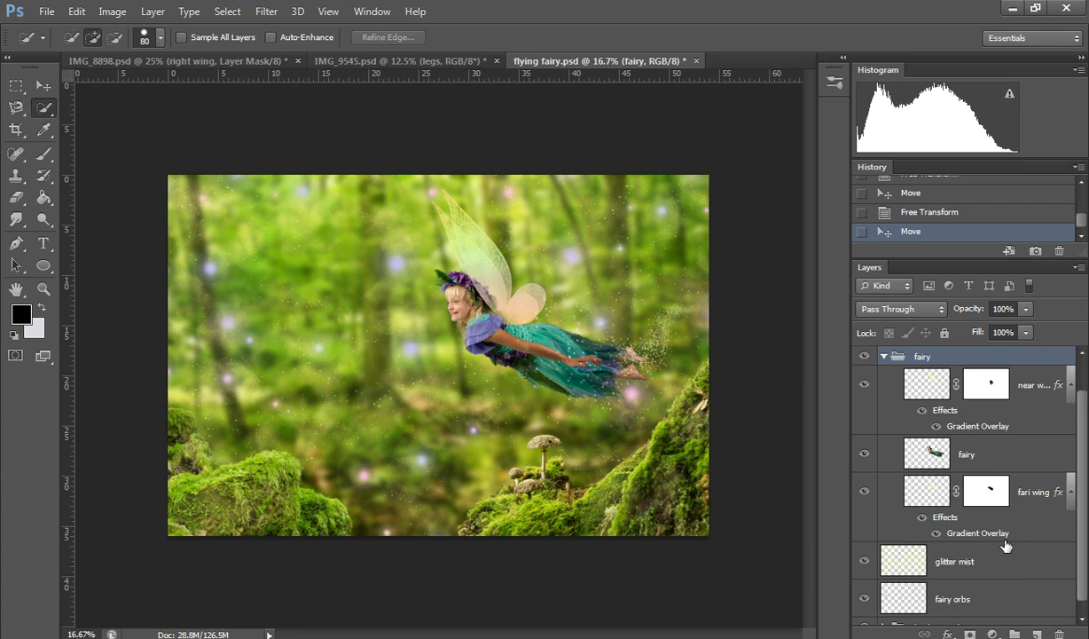
pyautogui.scroll(-1, 1005, 544)
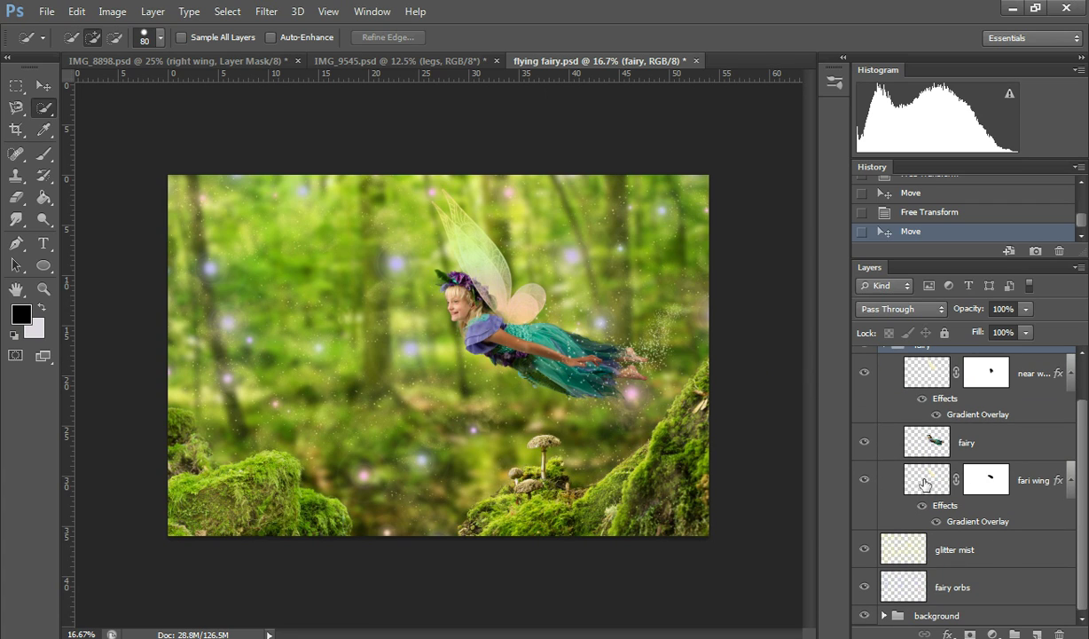
# Temporarily hide the near wing layer and paint black on the fari wing layer's mask along the fairy's back
pyautogui.click(864, 373)
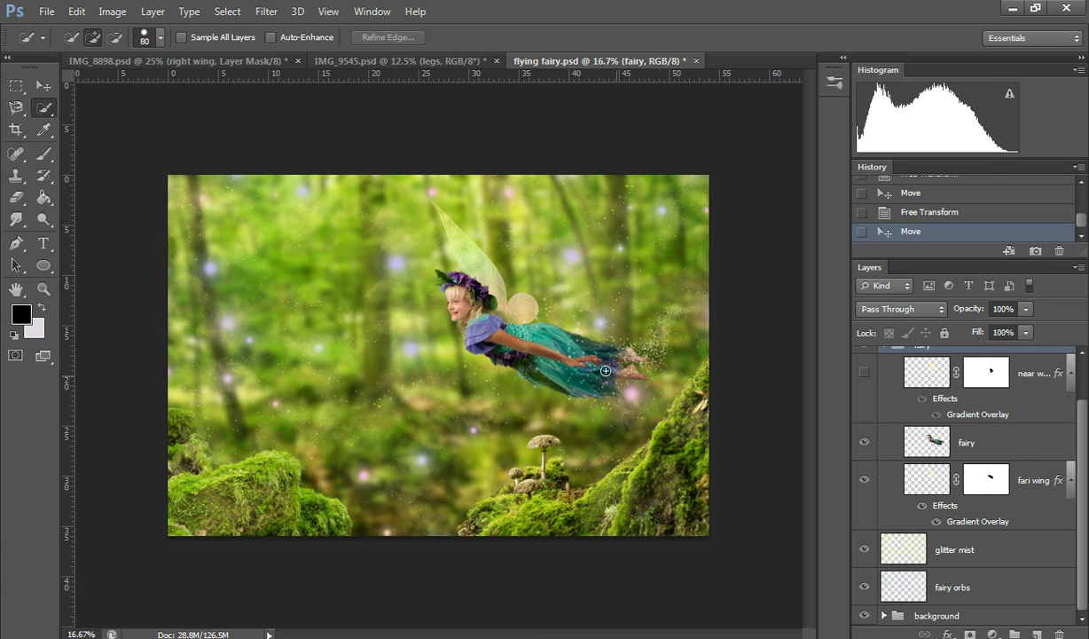
pyautogui.click(44, 152)
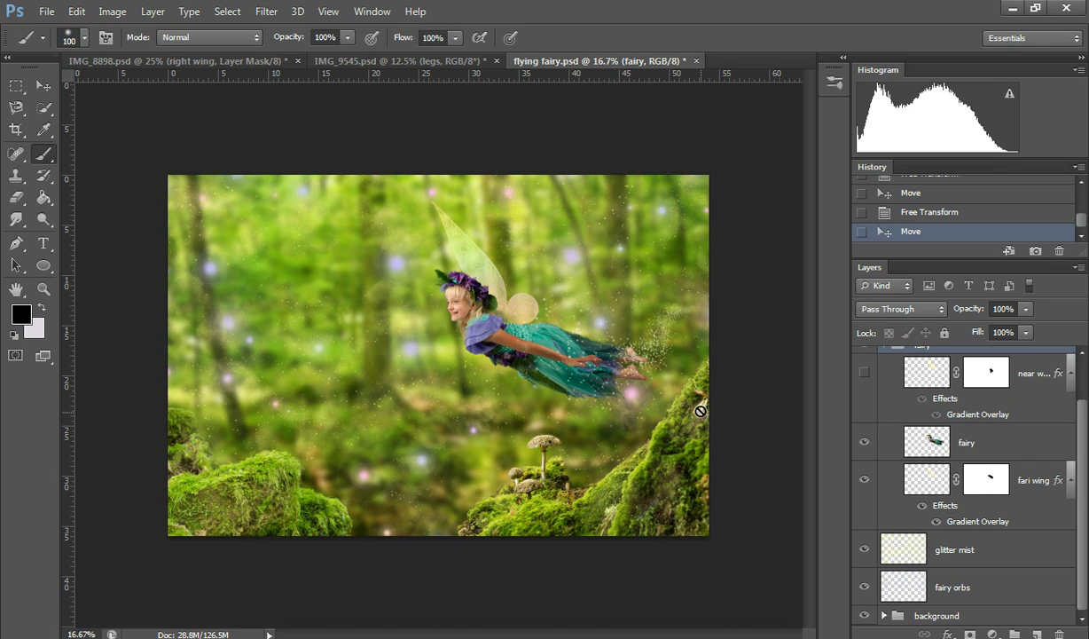
pyautogui.click(985, 479)
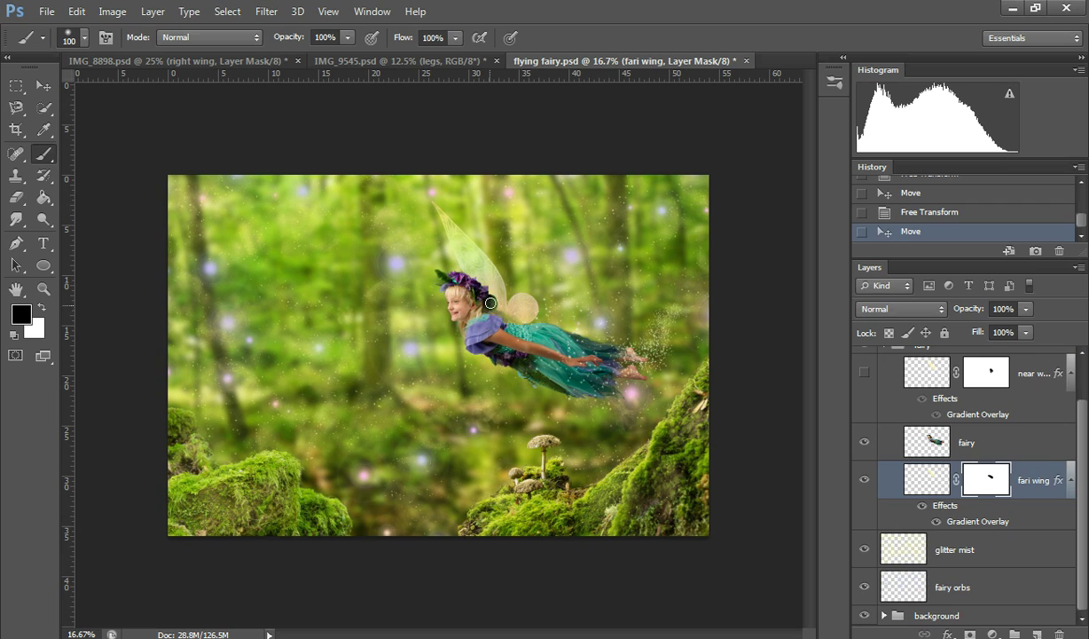
pyautogui.moveTo(522, 329); pyautogui.dragTo(581, 343)
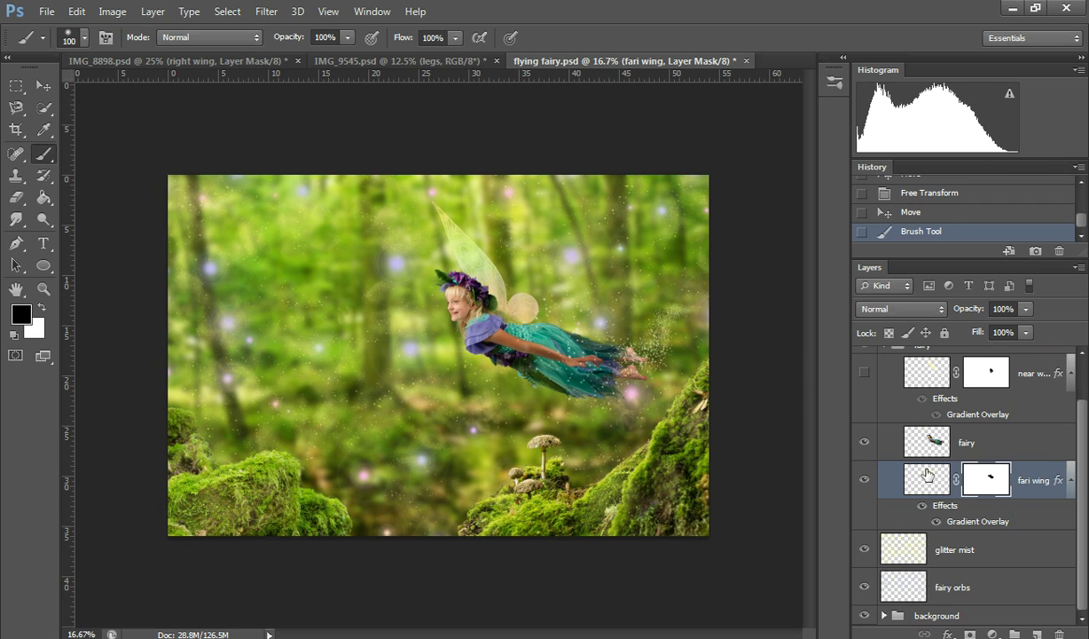
pyautogui.click(865, 374)
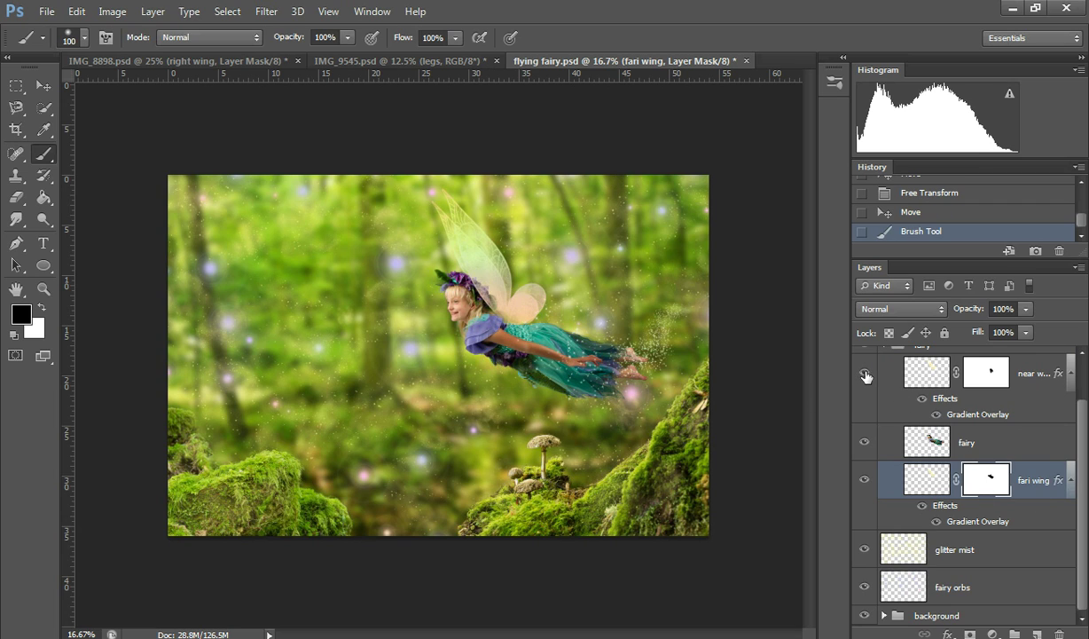
# Paint black on the near wing layer's mask where the wing meets the fairy's back, and collapse the fairy group
pyautogui.click(951, 375)
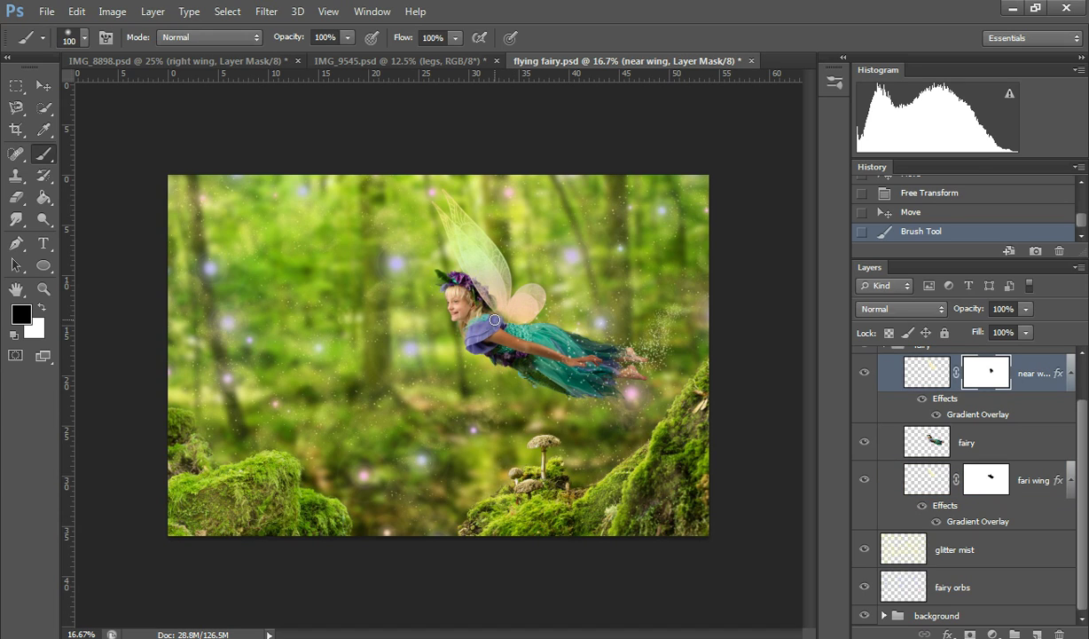
pyautogui.click(495, 316)
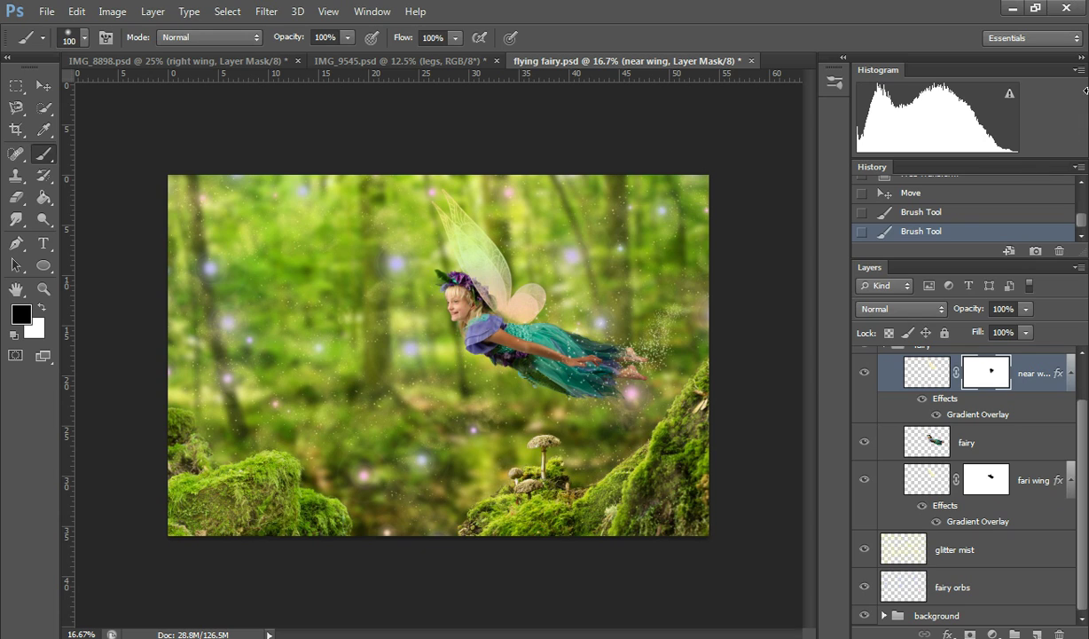
pyautogui.scroll(1, 960, 402)
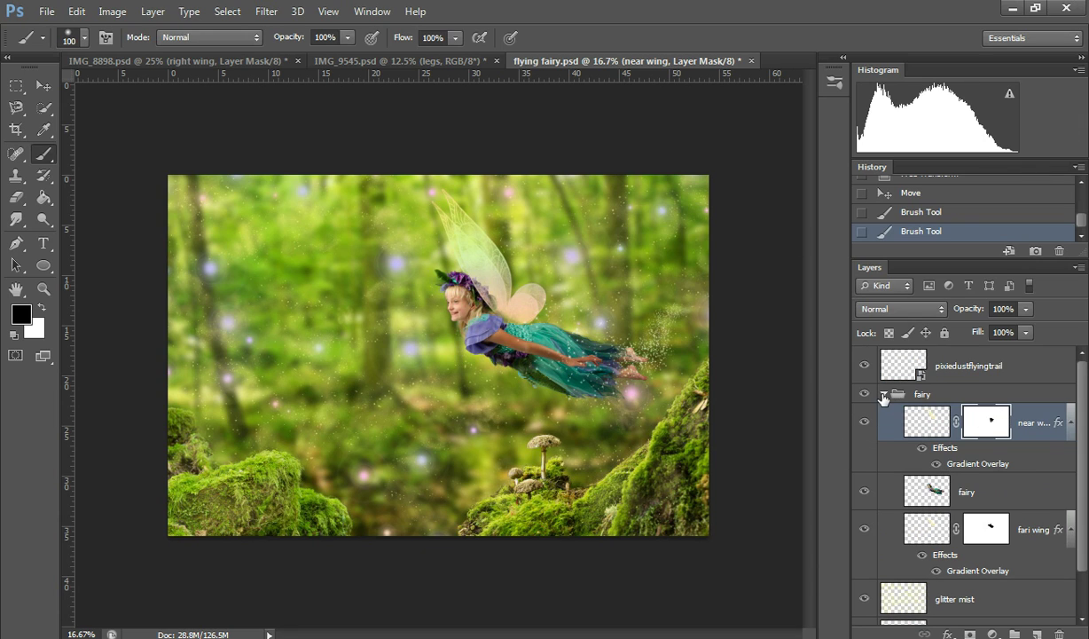
pyautogui.click(884, 394)
# Hide the existing pixiedustflyingtrail layer and place a new copy of the pixiedustflyingtrail overlay above it in the document
pyautogui.click(865, 366)
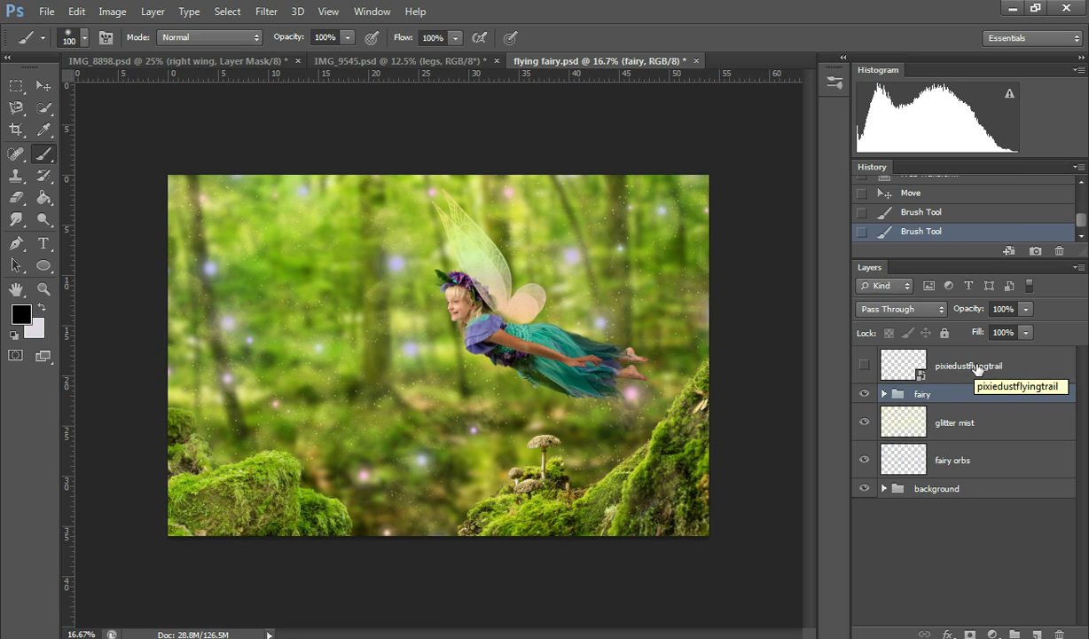
pyautogui.click(939, 356)
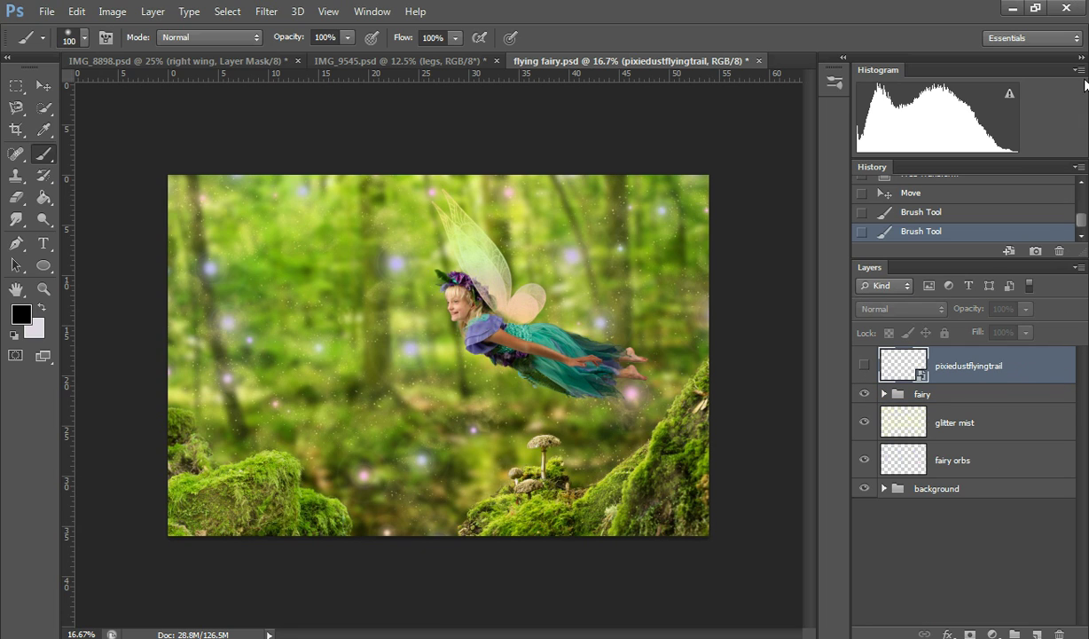
pyautogui.hotkey('alt', 'Tab')
pyautogui.moveTo(989, 293); pyautogui.dragTo(612, 311)
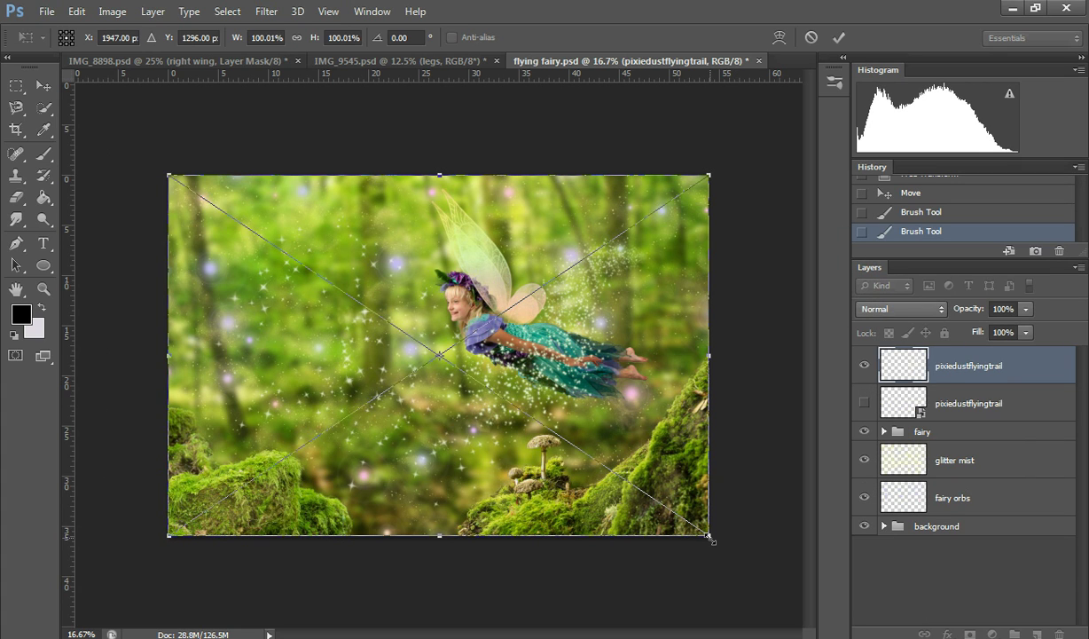
# Scale the placed pixie dust trail to about 34% width and 39% height, position it at the fairy's feet, and commit the placement
pyautogui.moveTo(709, 538); pyautogui.dragTo(372, 353)
pyautogui.moveTo(269, 285); pyautogui.dragTo(598, 388)
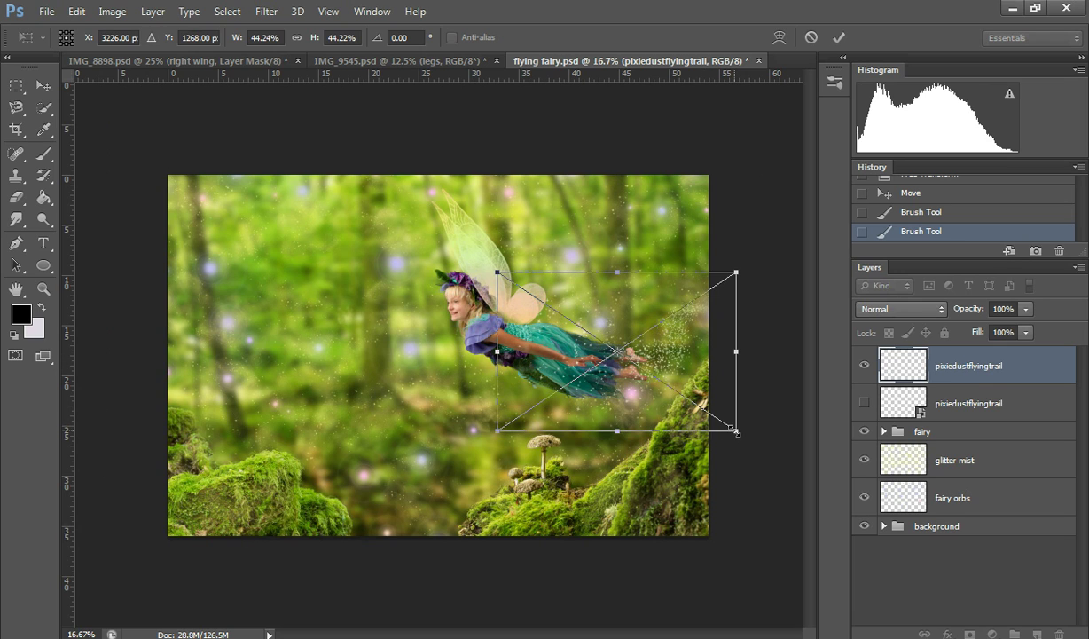
pyautogui.moveTo(735, 431); pyautogui.dragTo(669, 398)
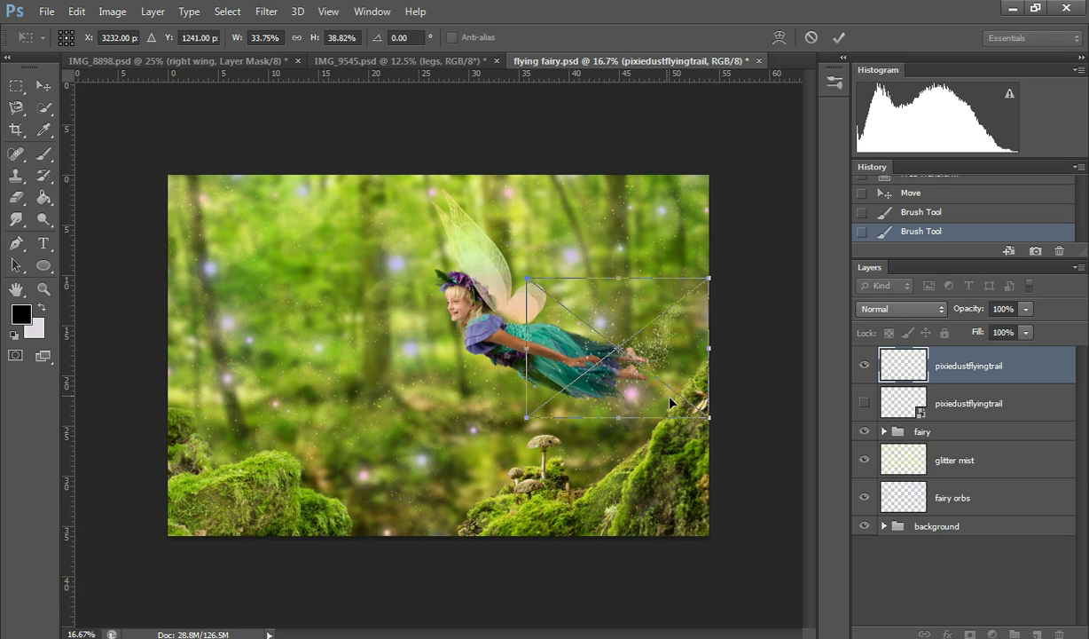
pyautogui.click(843, 45)
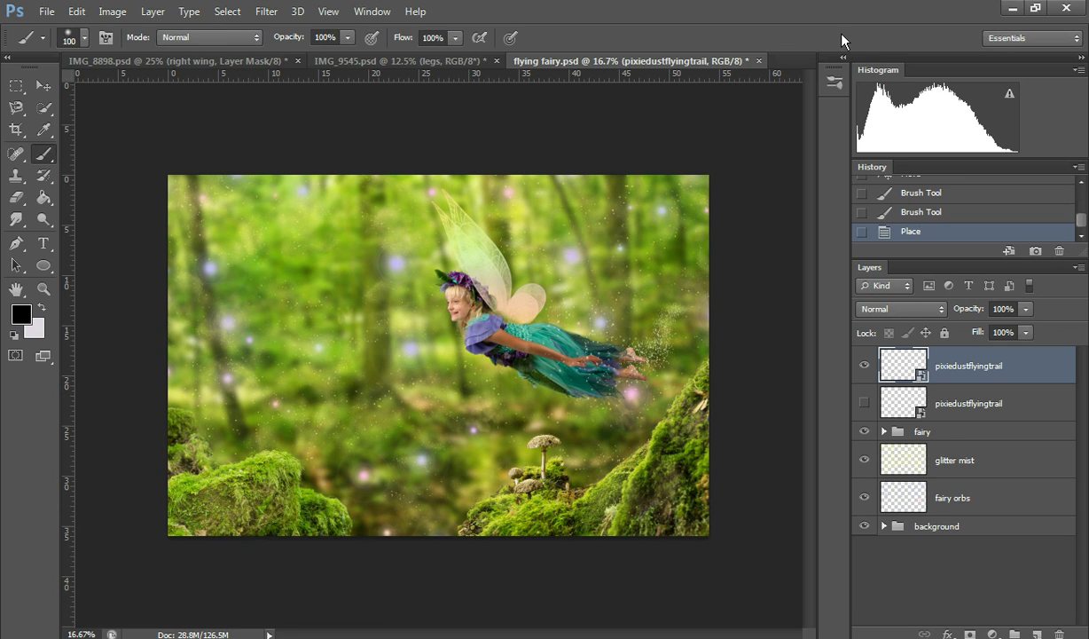